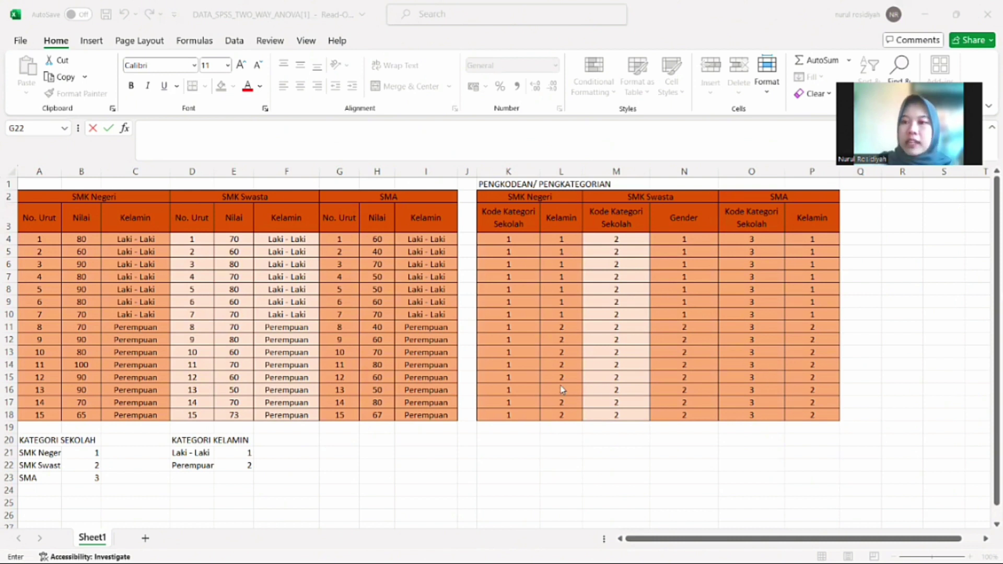
- Switch to the empty Untitled2 dataset in IBM SPSS Statistics and show its variable definitions
click(509, 441)
mouse_move(522, 562)
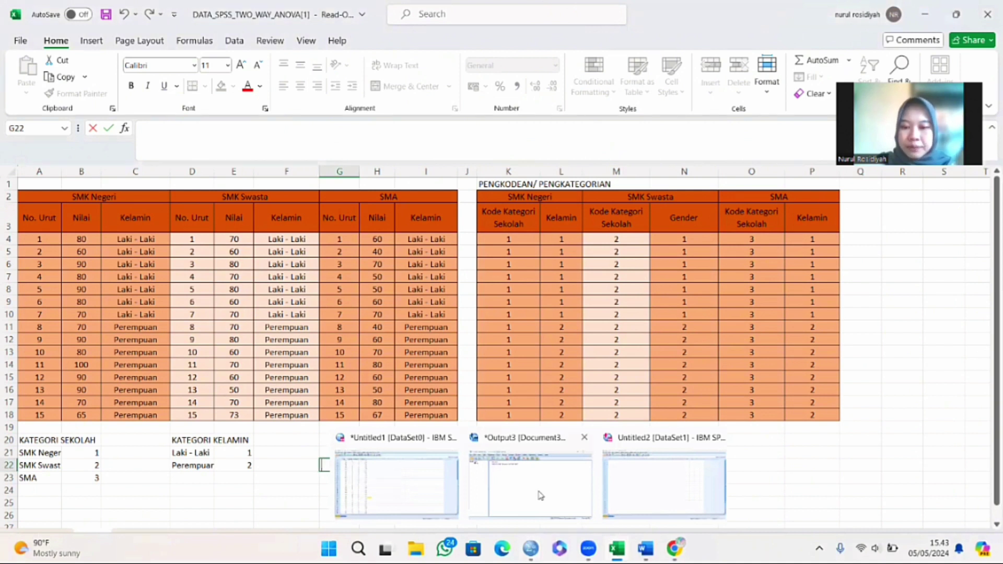
click(609, 503)
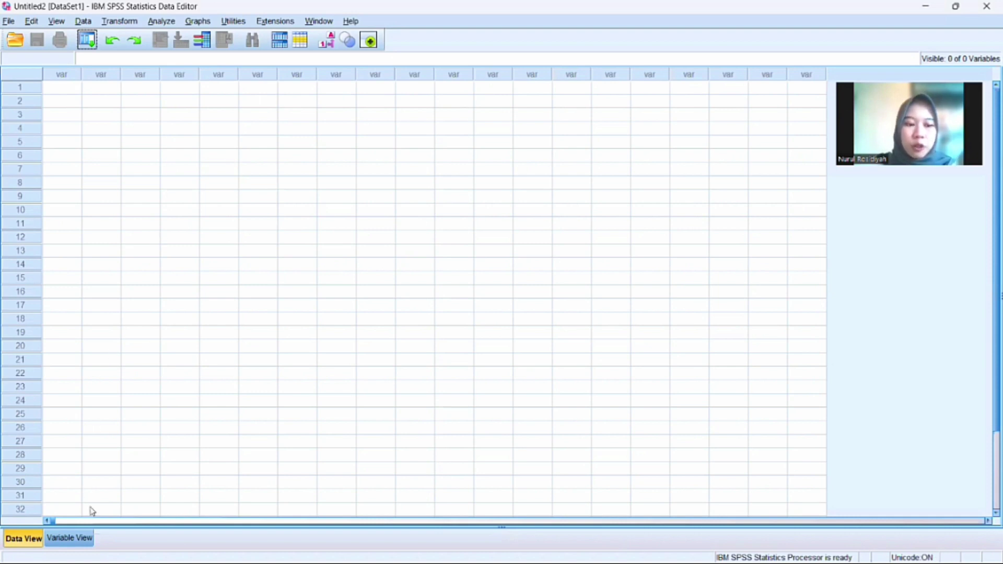
click(68, 539)
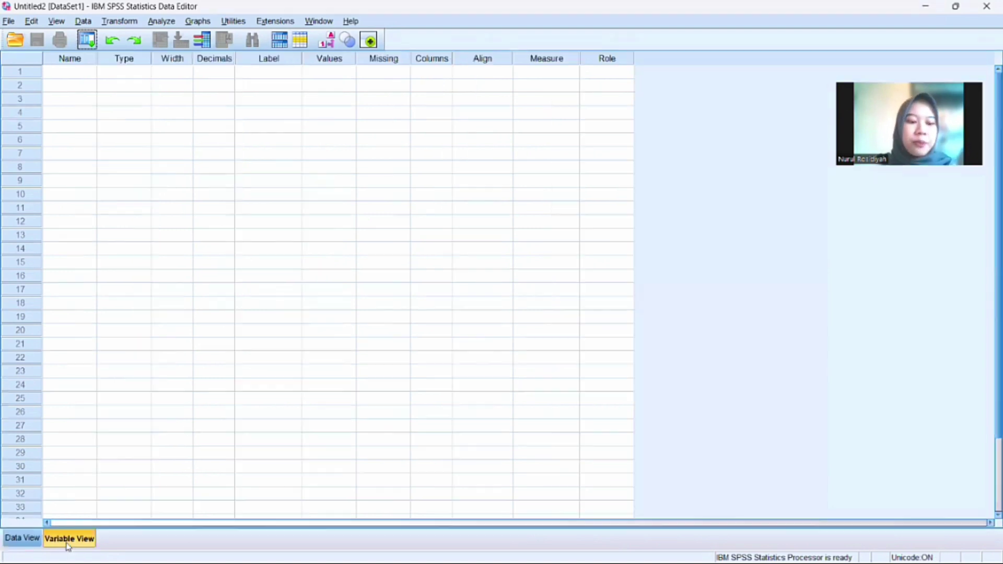
- Define the first variable with the name hasil and the label "hasil belajar"
click(72, 74)
text(hasi)
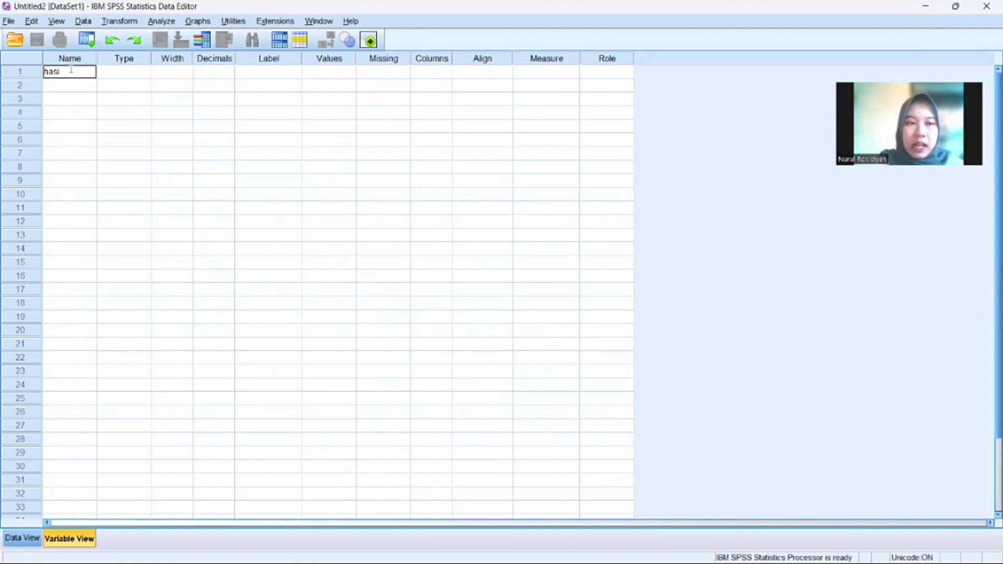
text(l)
key(Return)
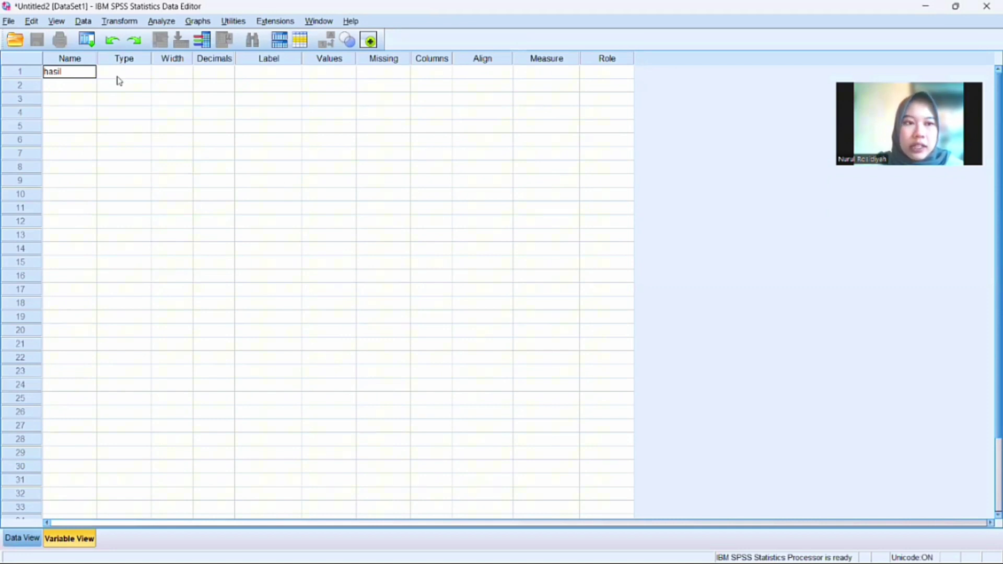
click(290, 73)
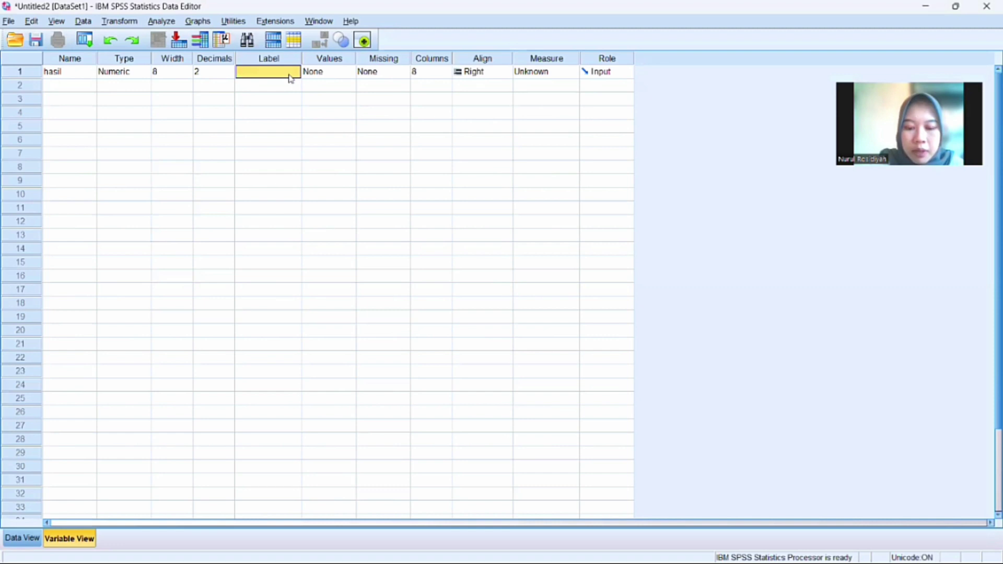
text(h)
text(asil bvb)
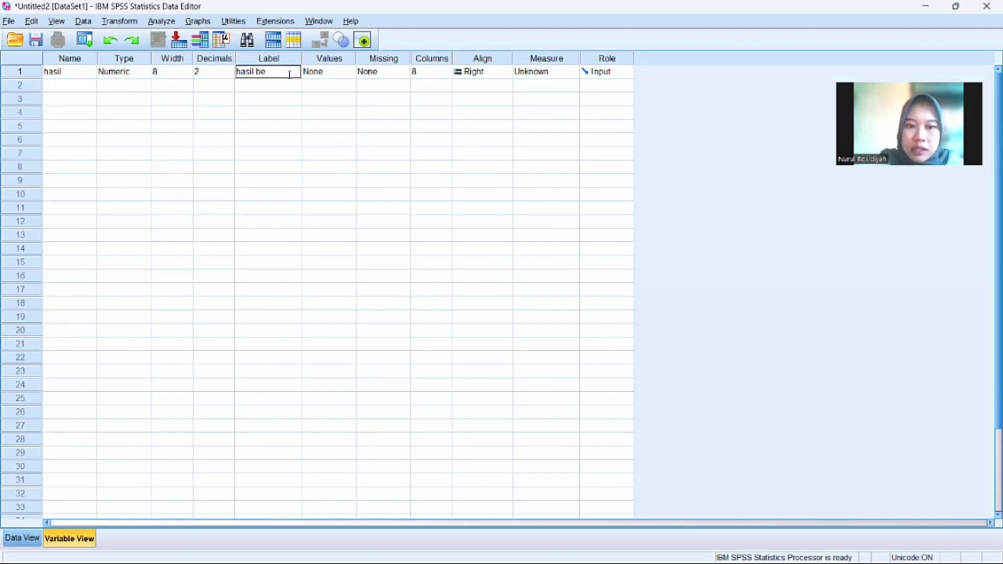
key(Return)
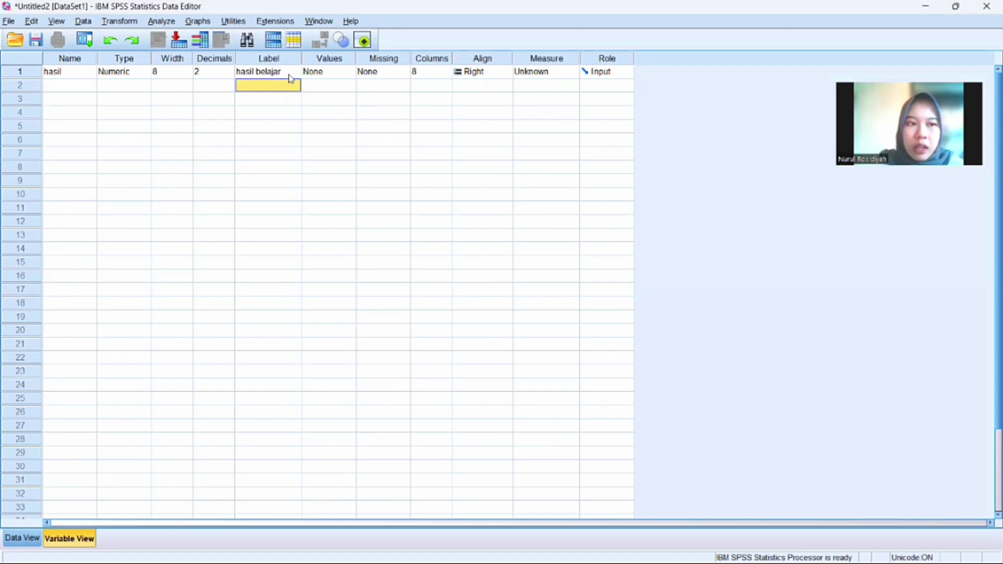
- Define the second variable with the name sekolah and the label "kategori sekolah"
click(81, 87)
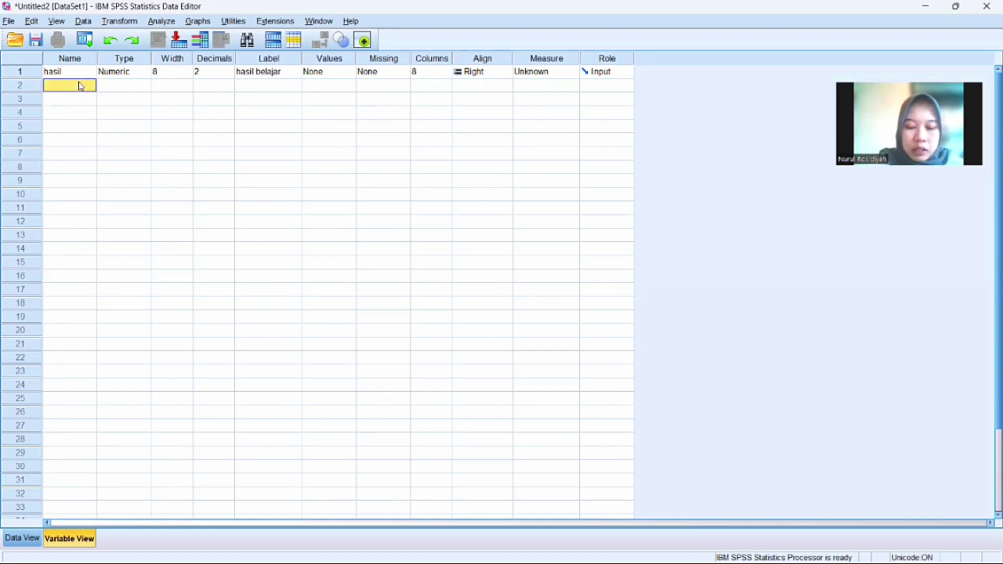
text(sekolah)
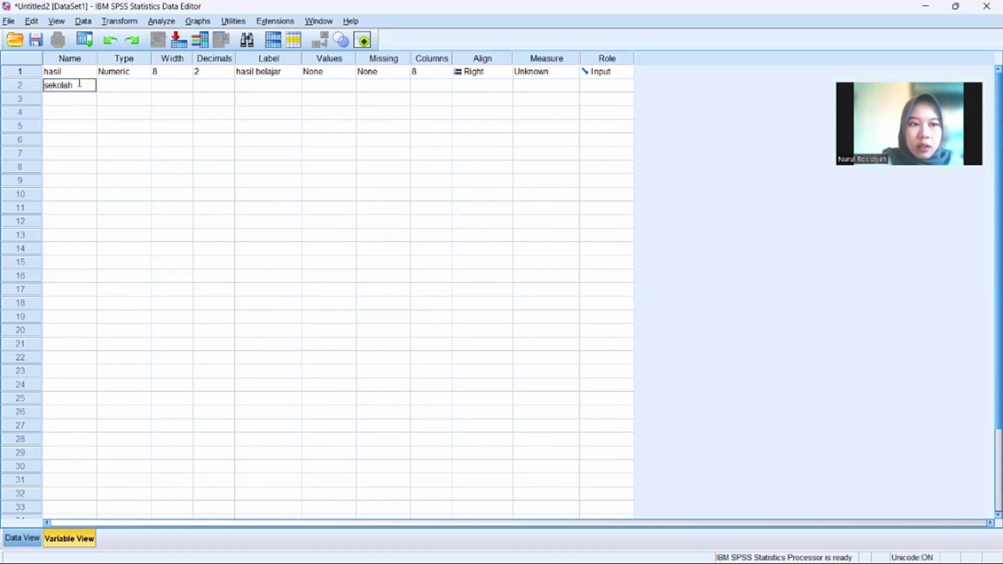
key(Return)
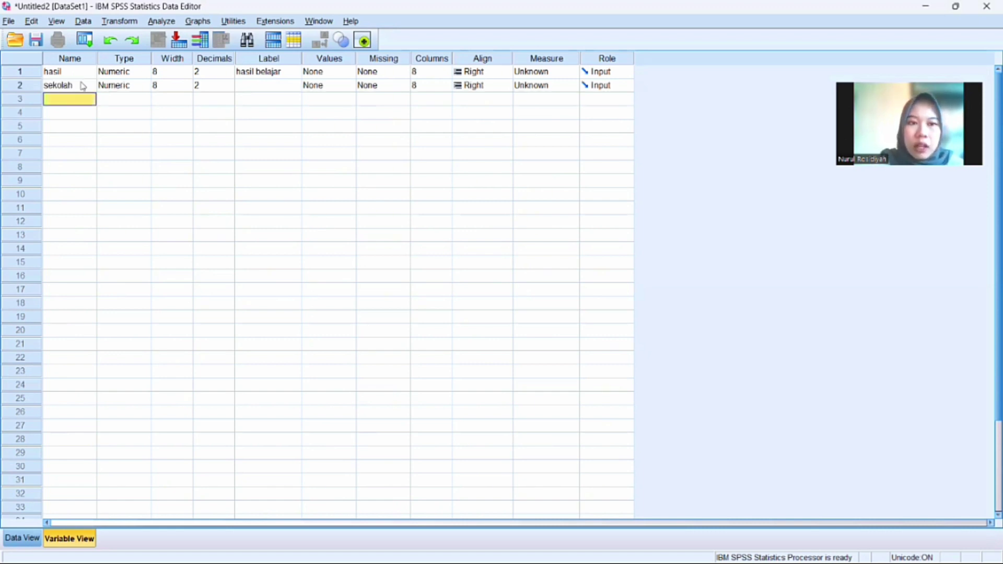
click(287, 90)
text(kategori s)
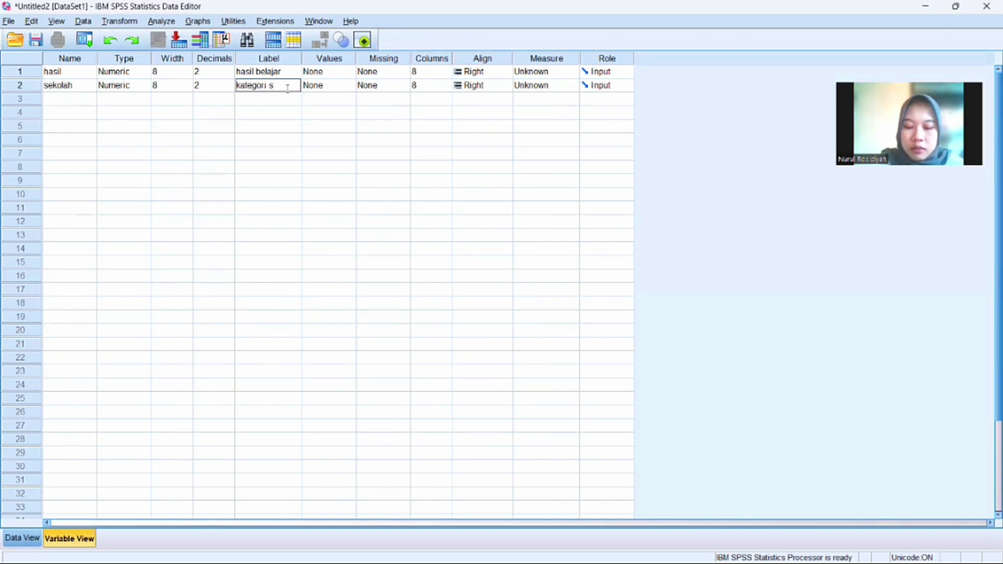
text(ekolah)
key(Return)
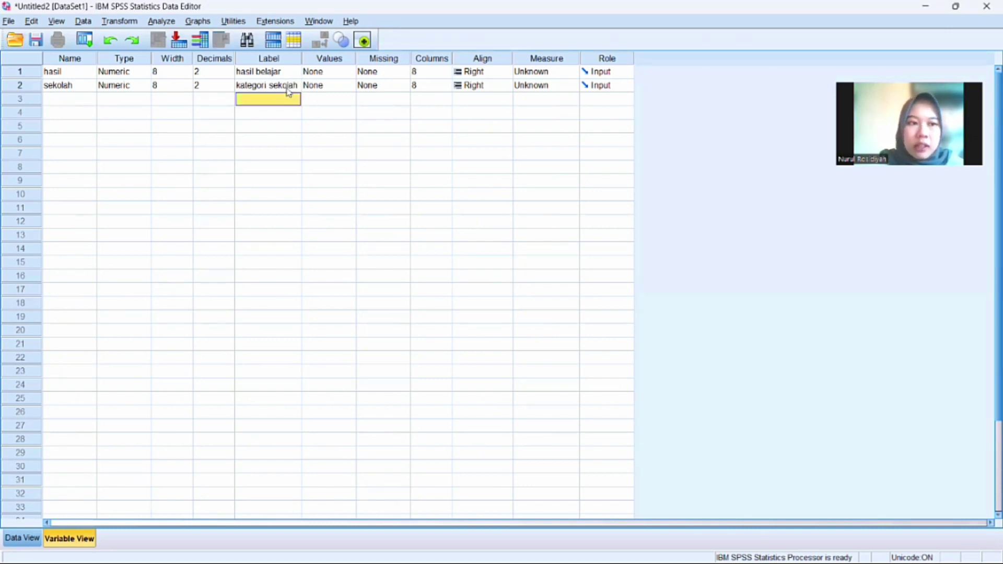
- Define the third variable with the name kelamin and the label "jenis kemalin"
click(75, 102)
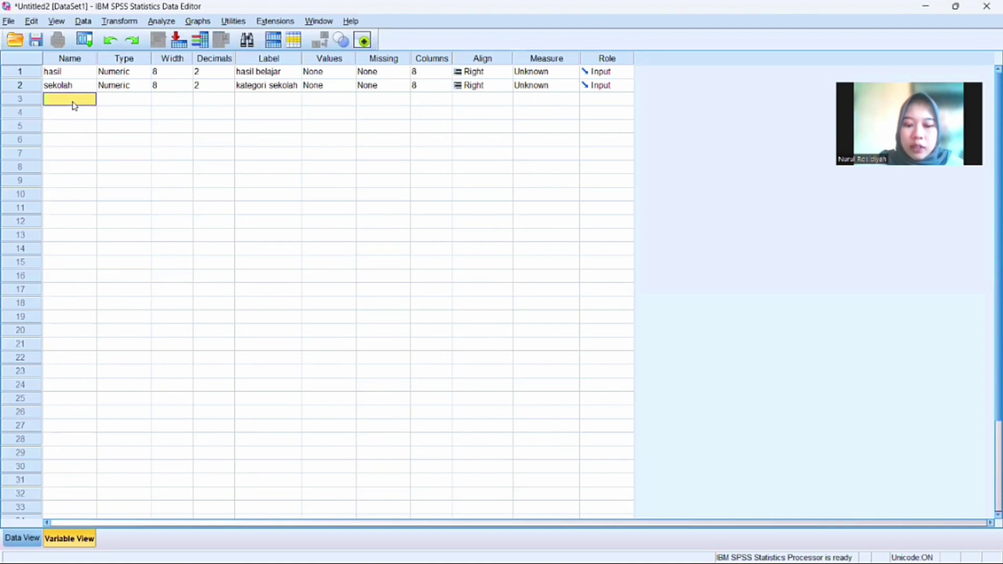
text(kelamin)
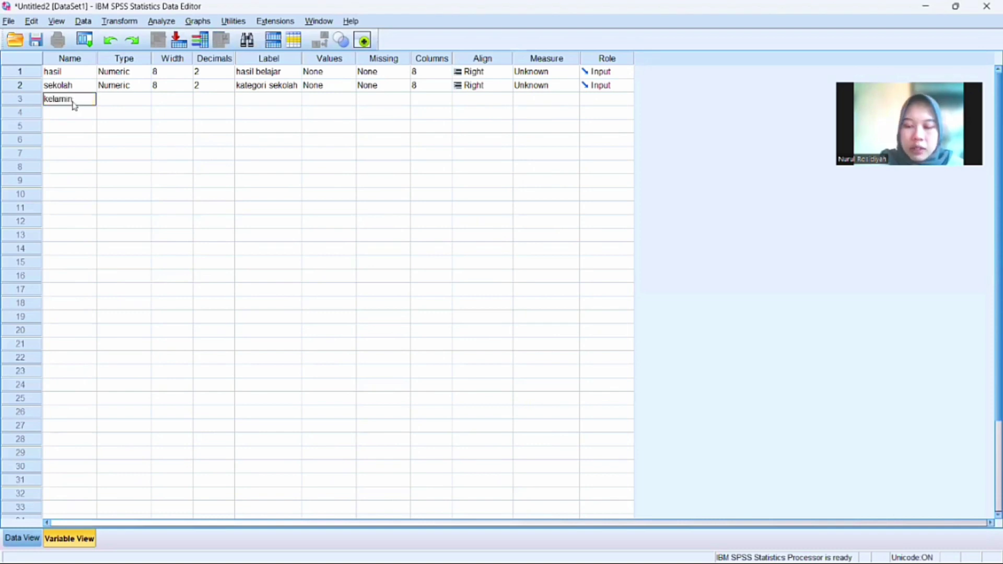
key(Return)
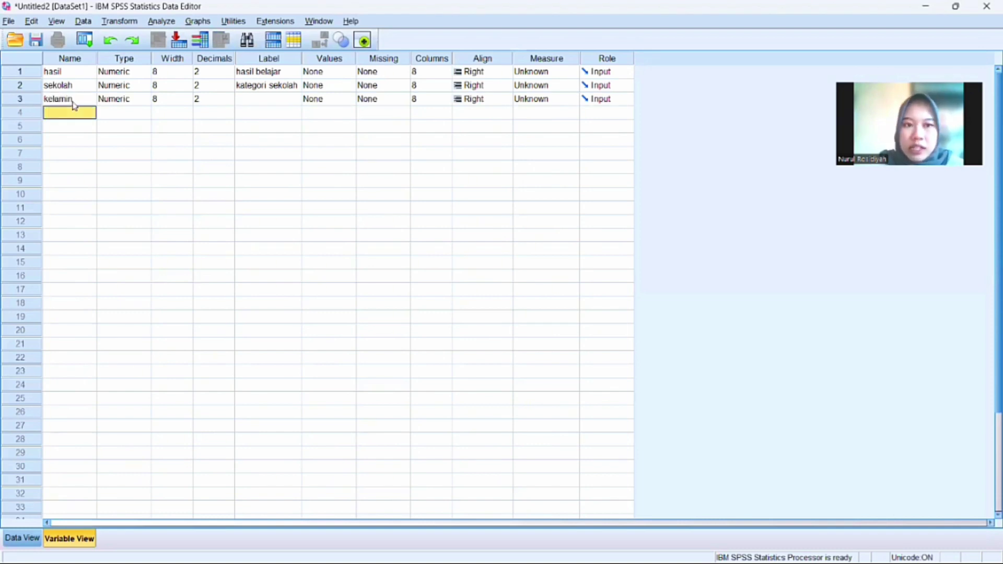
click(281, 100)
text(jeni)
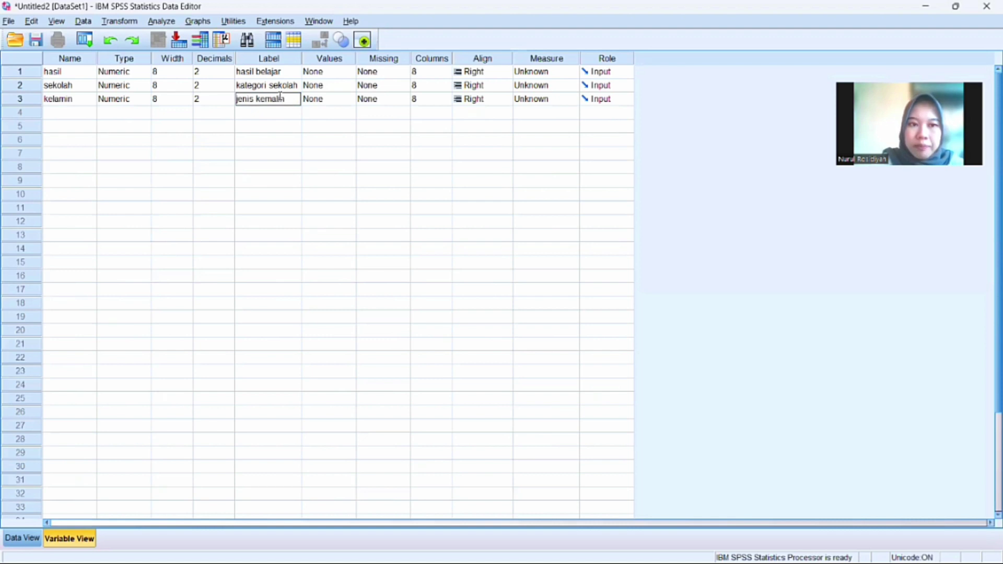
text(s kelamin)
key(Return)
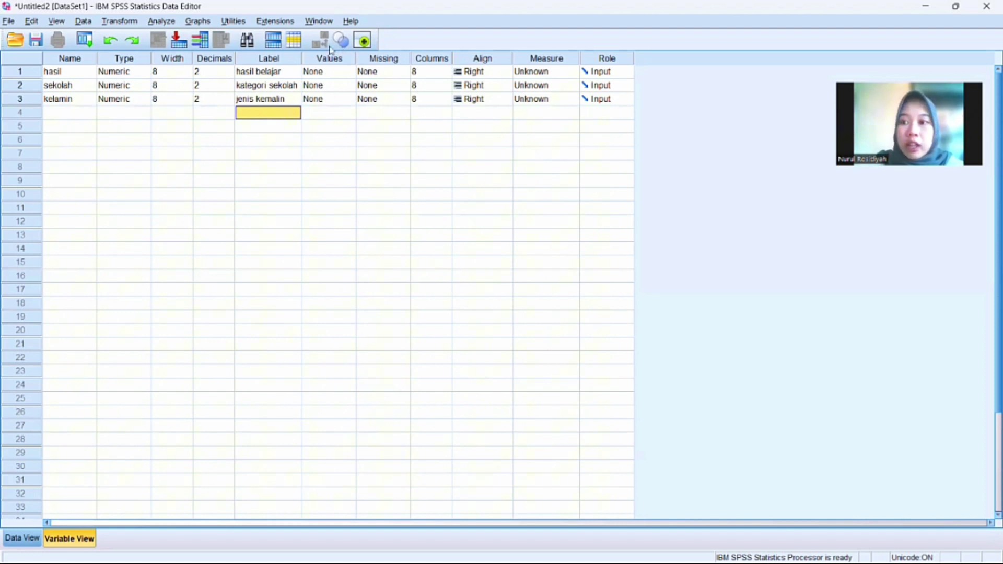
- Assign value labels to the sekolah variable: 1 = SMK Negeri, 2 = SMK Swasta and 3 = SMA
click(334, 88)
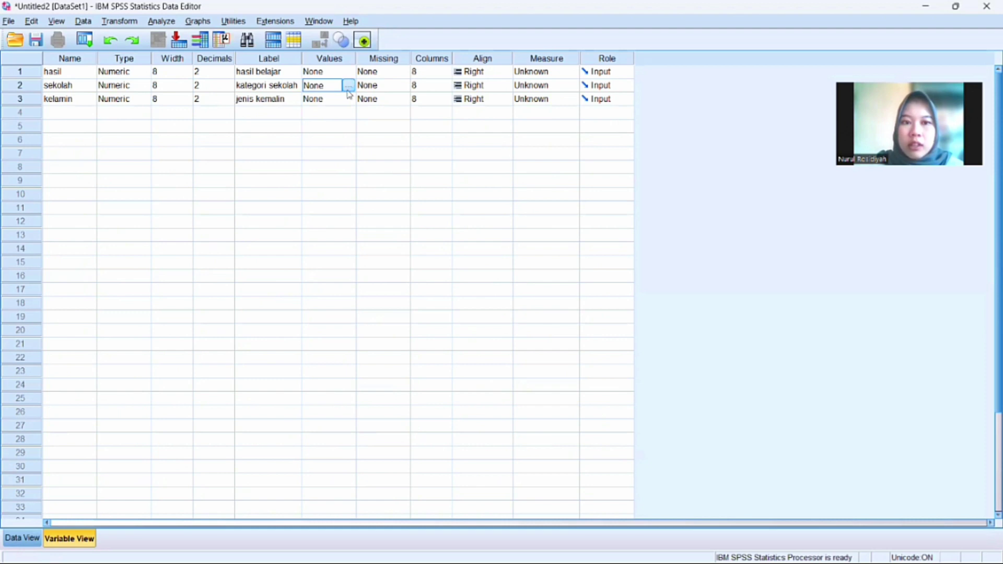
click(348, 87)
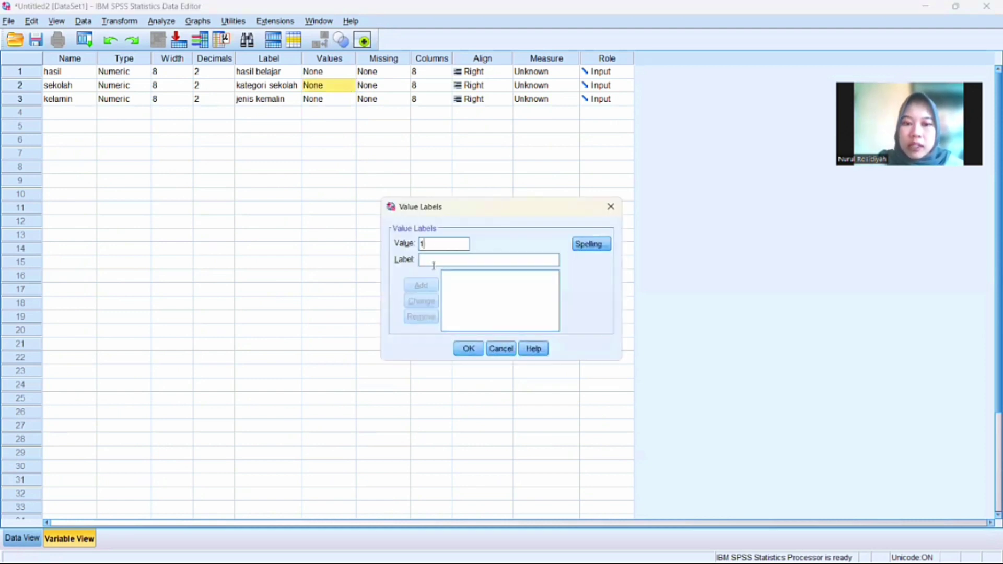
text(SMK Negeri)
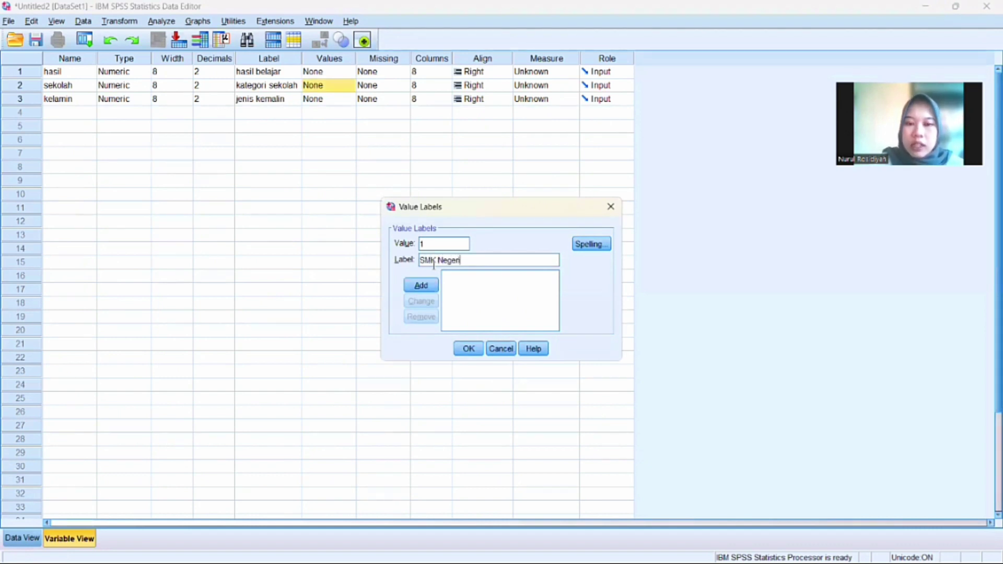
click(421, 285)
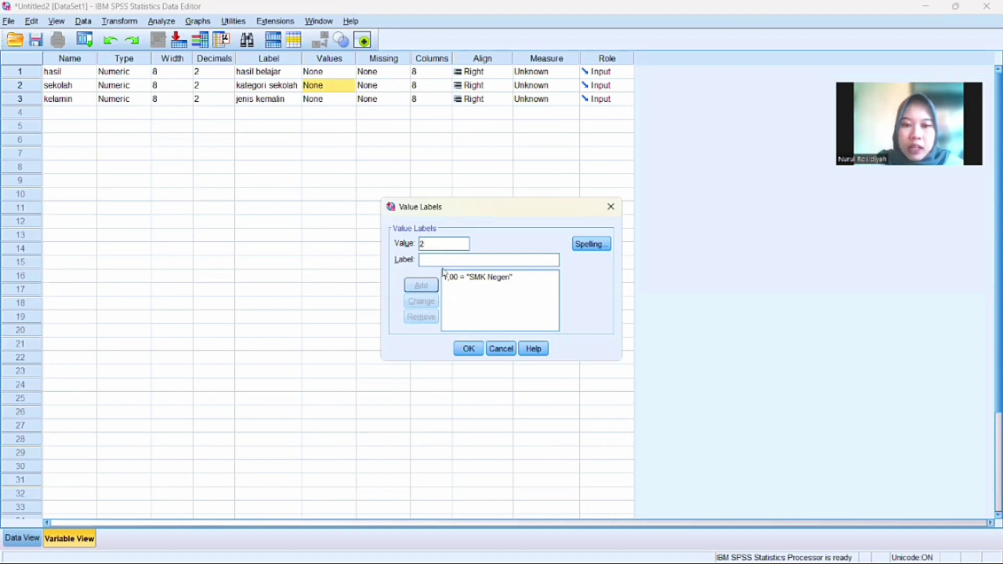
click(438, 258)
text(SMJK)
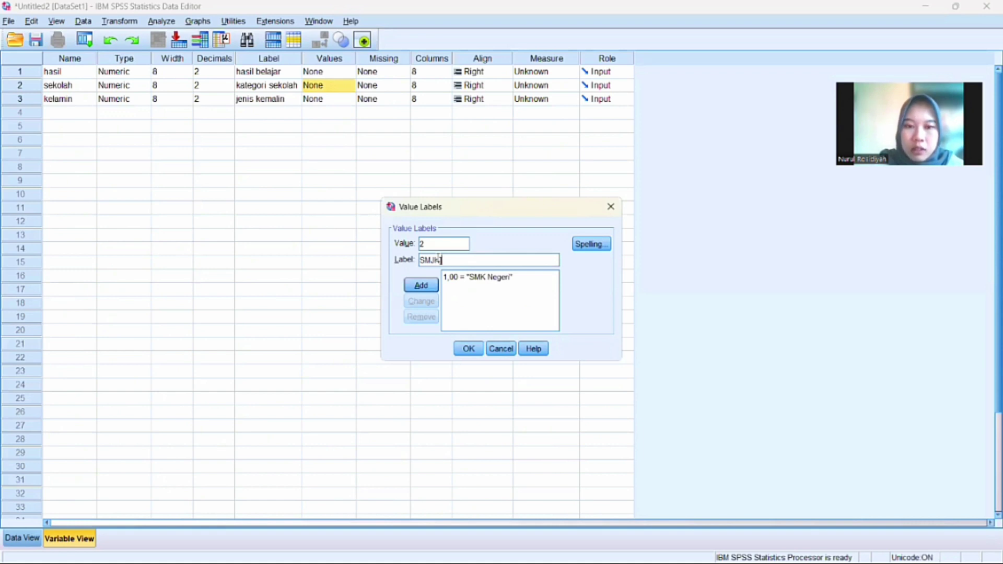
key(BackSpace)
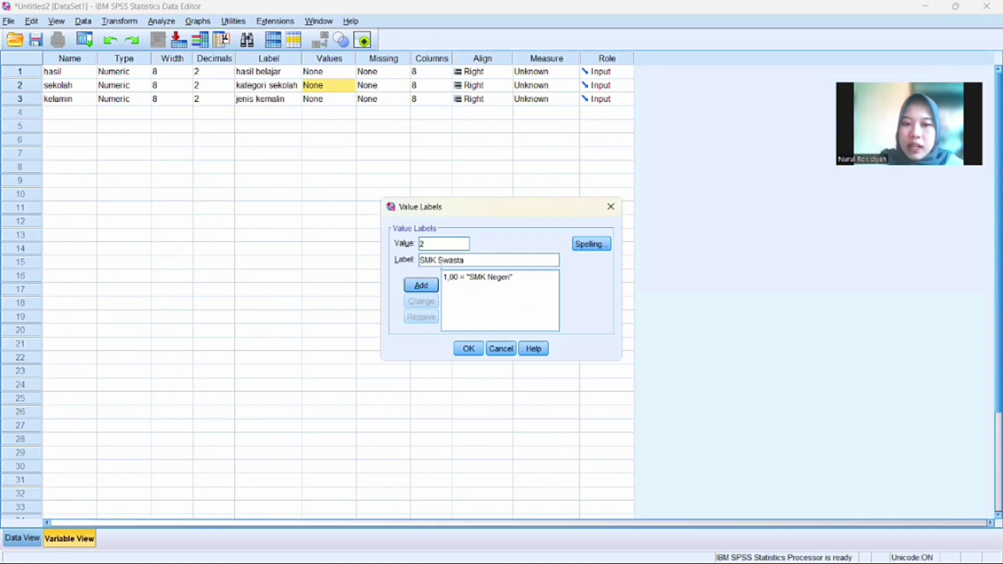
click(421, 285)
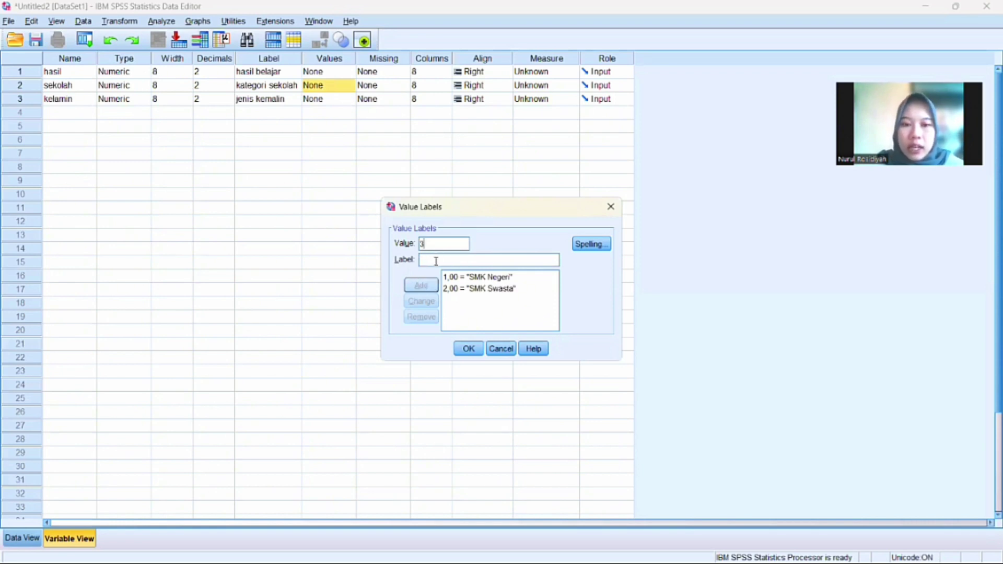
text(SMA)
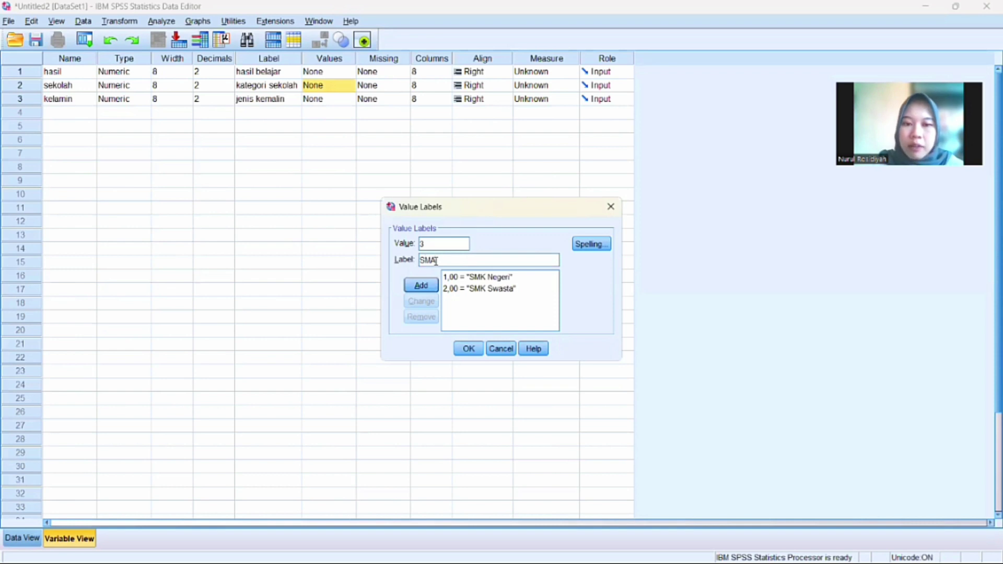
click(421, 285)
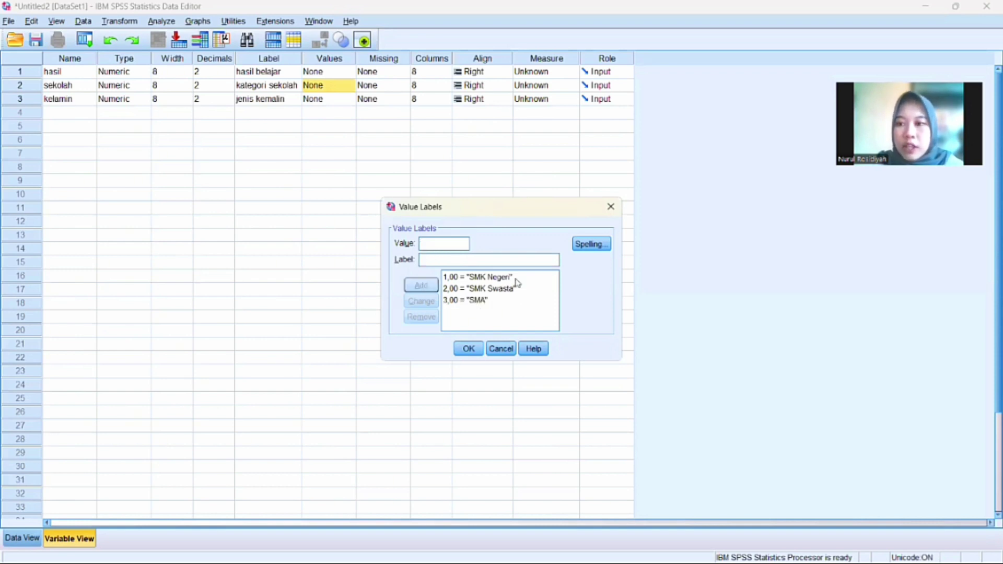
click(468, 348)
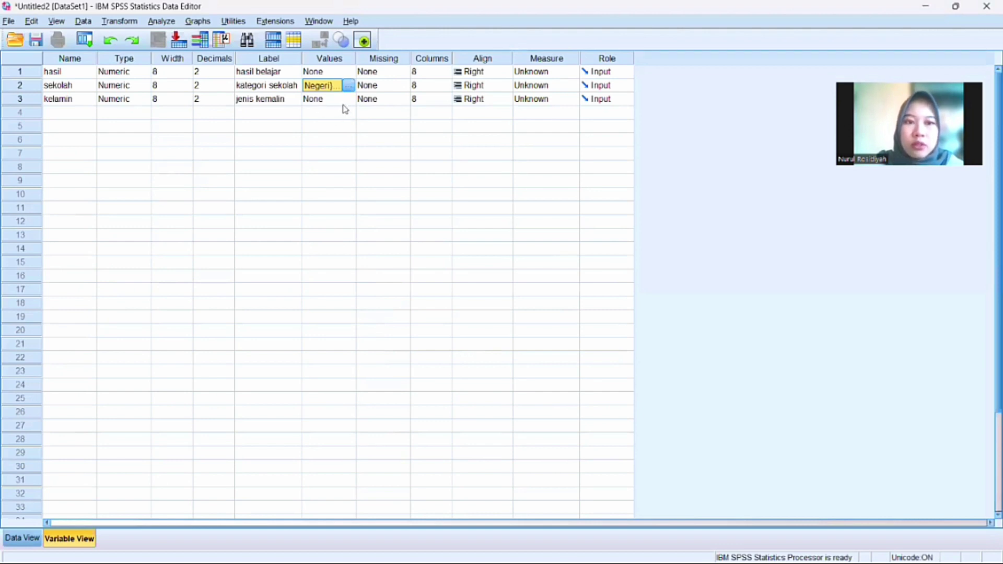
- Assign value labels to the kelamin variable: 1 = Laki-laki and 2 = Perempuan
double_click(345, 99)
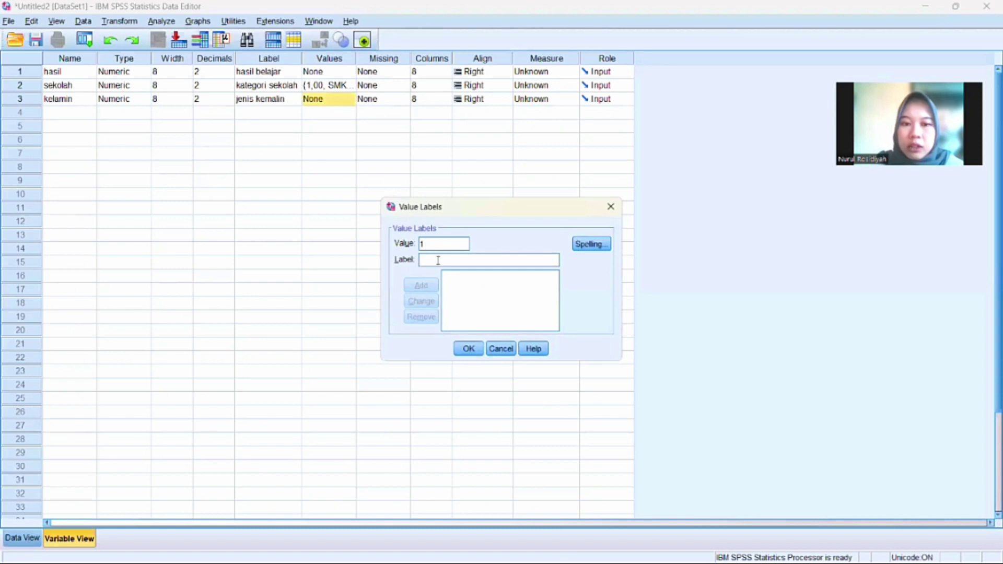
text(Laki-laki)
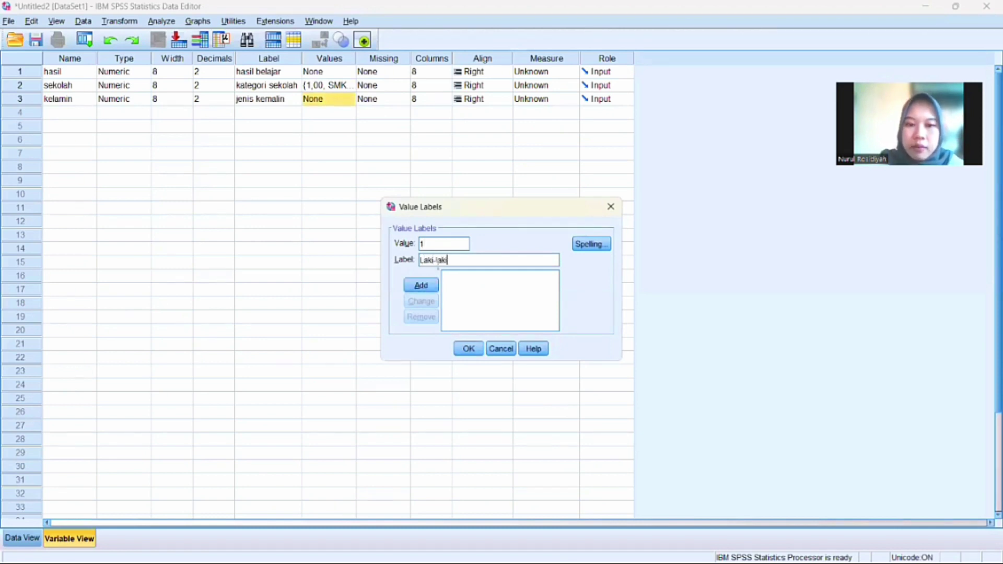
click(430, 289)
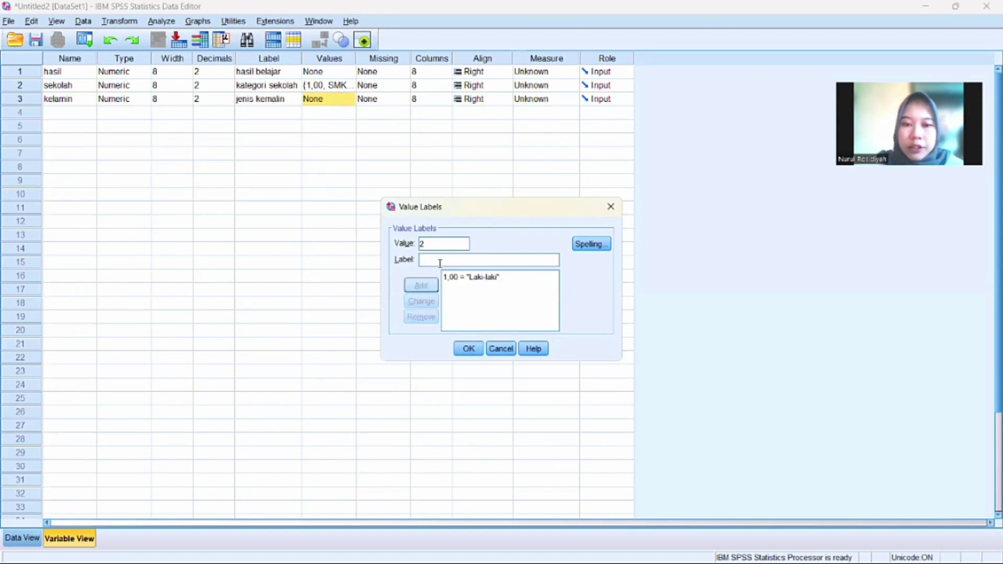
text(Perempuan)
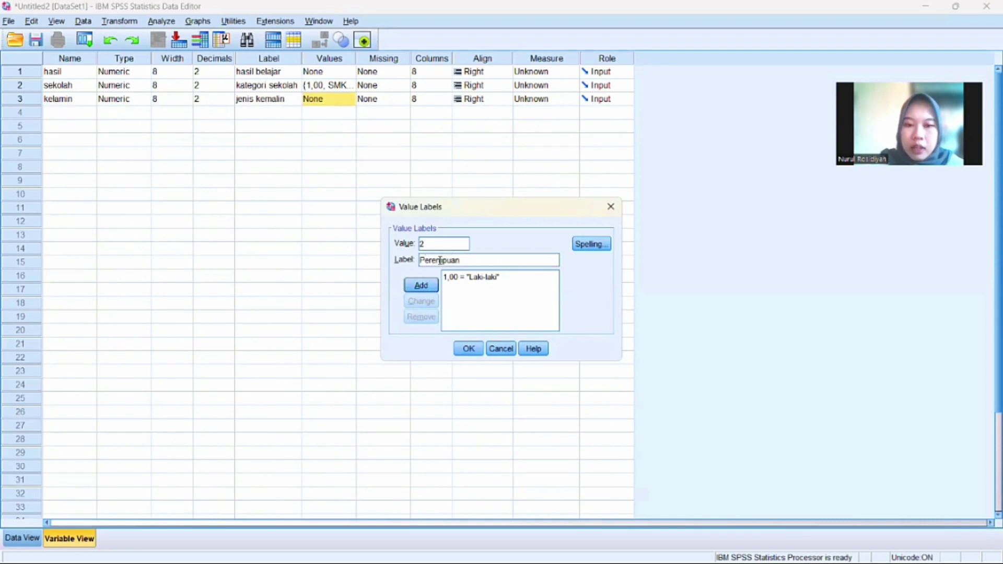
click(420, 285)
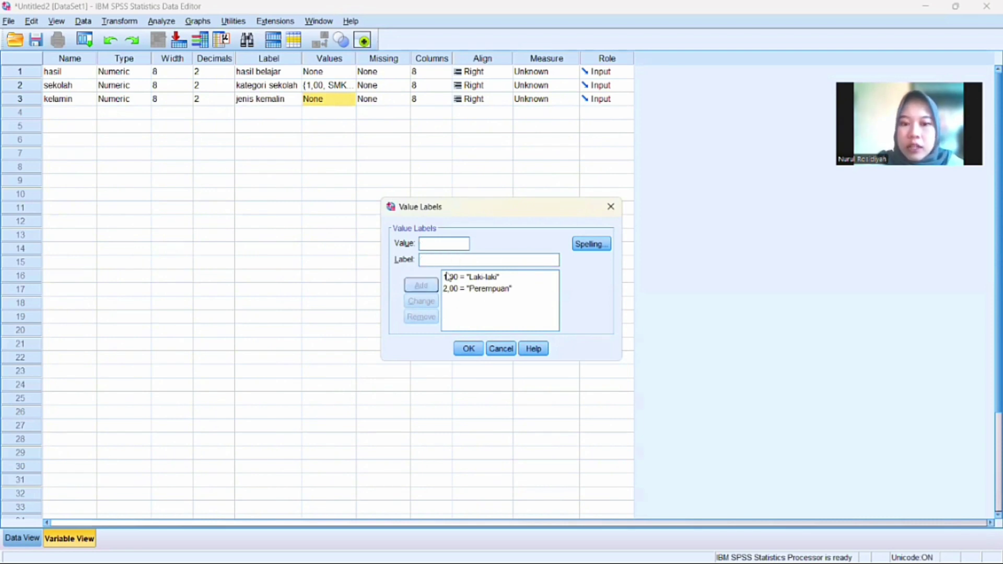
click(478, 348)
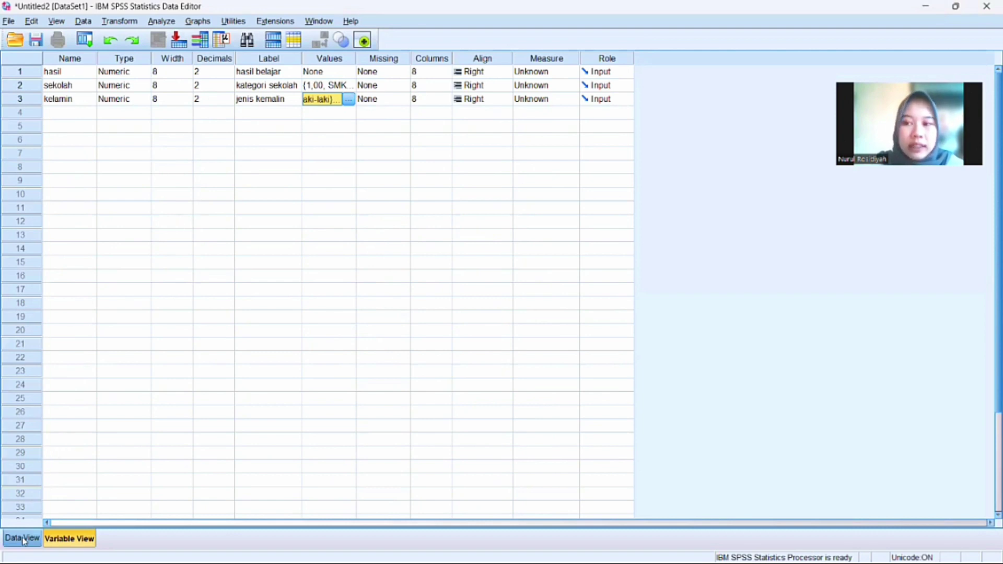
mouse_move(27, 532)
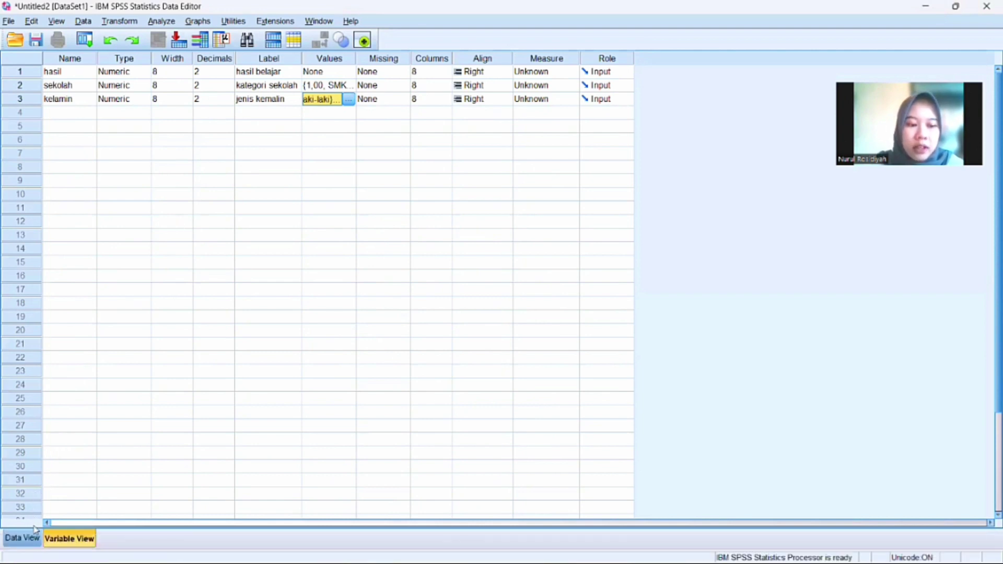
- Show the dataset's case rows and arrange the SPSS Data Editor side by side with the Excel workbook holding the source data
click(23, 537)
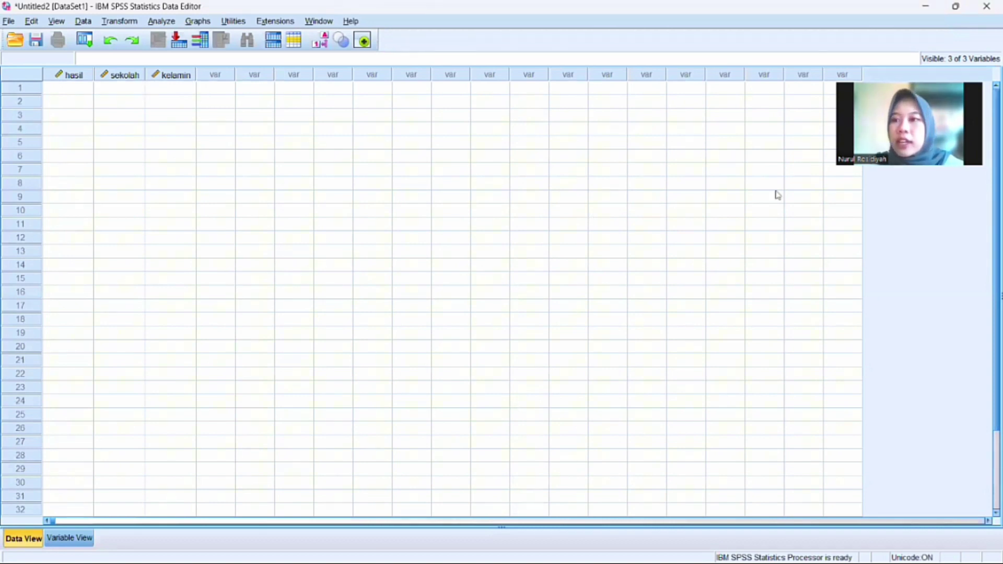
mouse_move(956, 6)
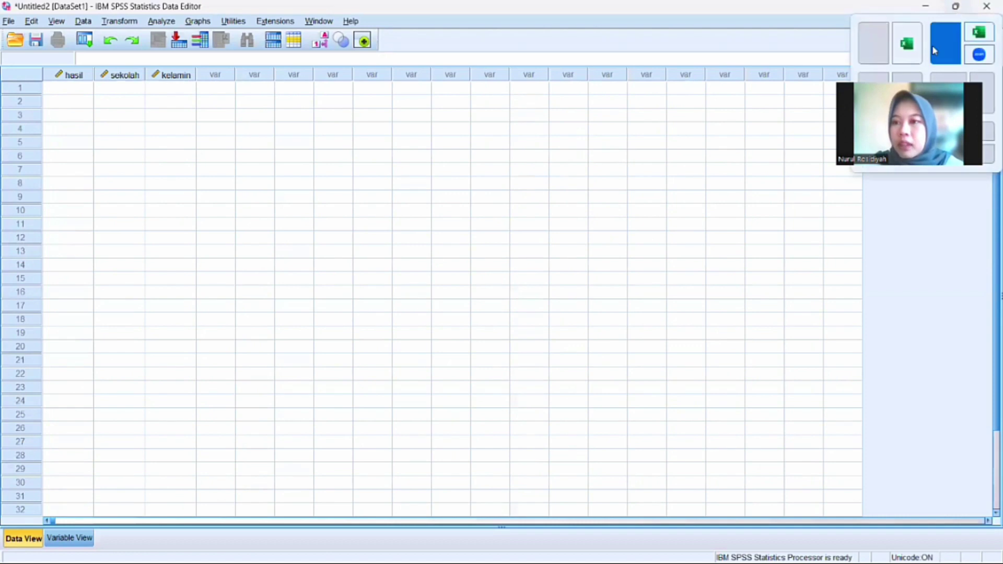
click(882, 56)
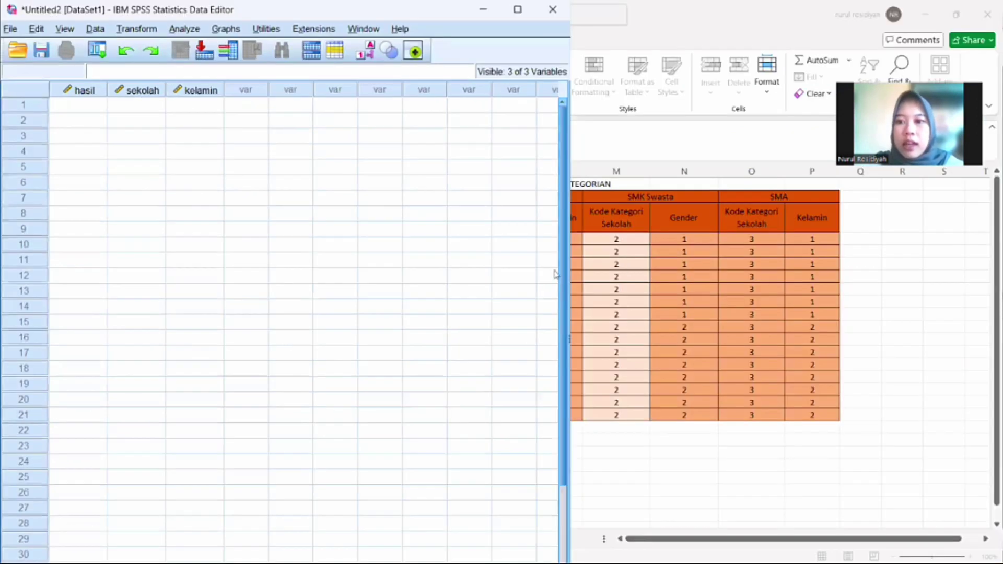
click(626, 267)
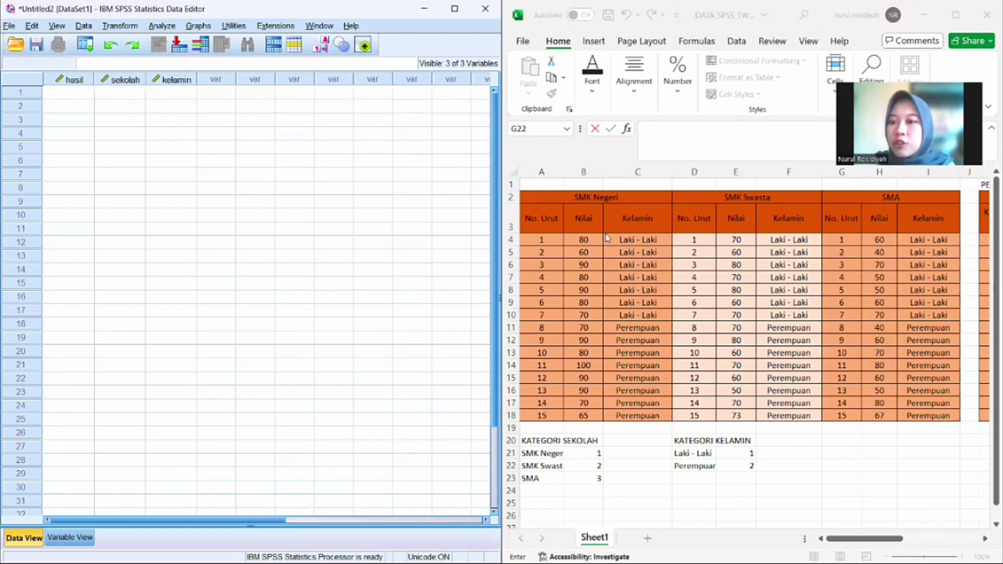
- Copy the SMK Negeri Nilai scores in B4:B18 of the Excel sheet into the SPSS hasil variable, starting at row 1
click(578, 242)
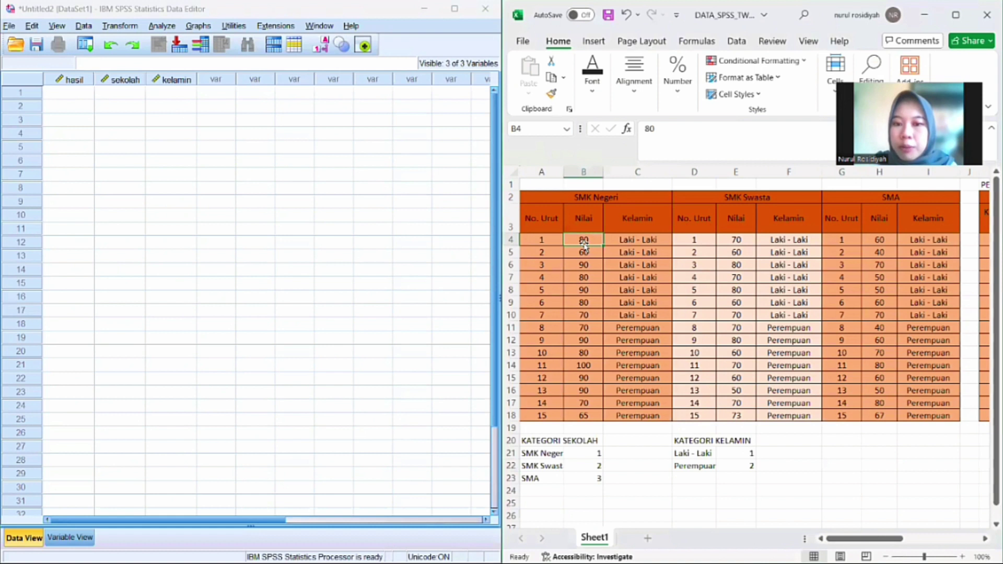
drag(583, 239, 583, 422)
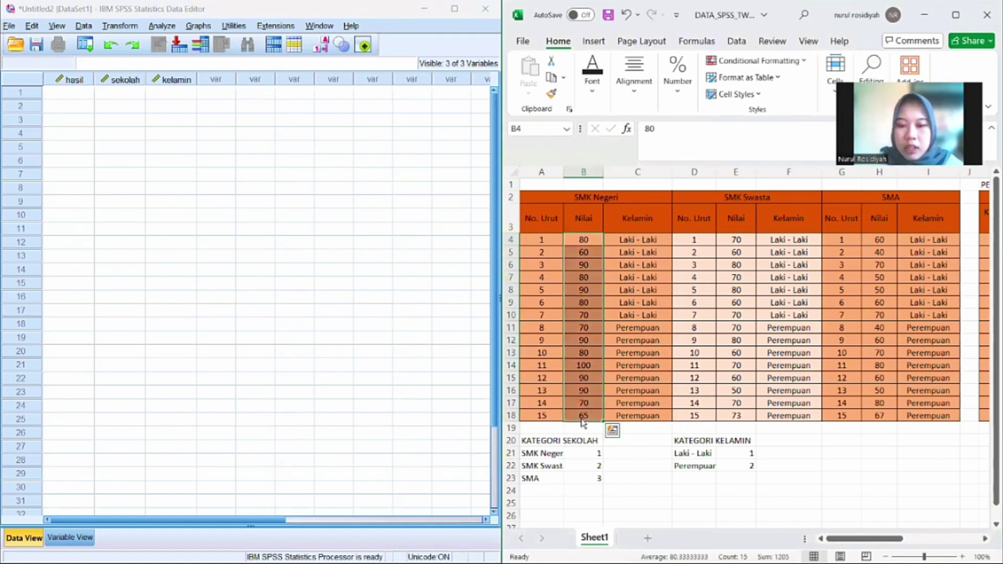
key(ctrl+c)
click(78, 95)
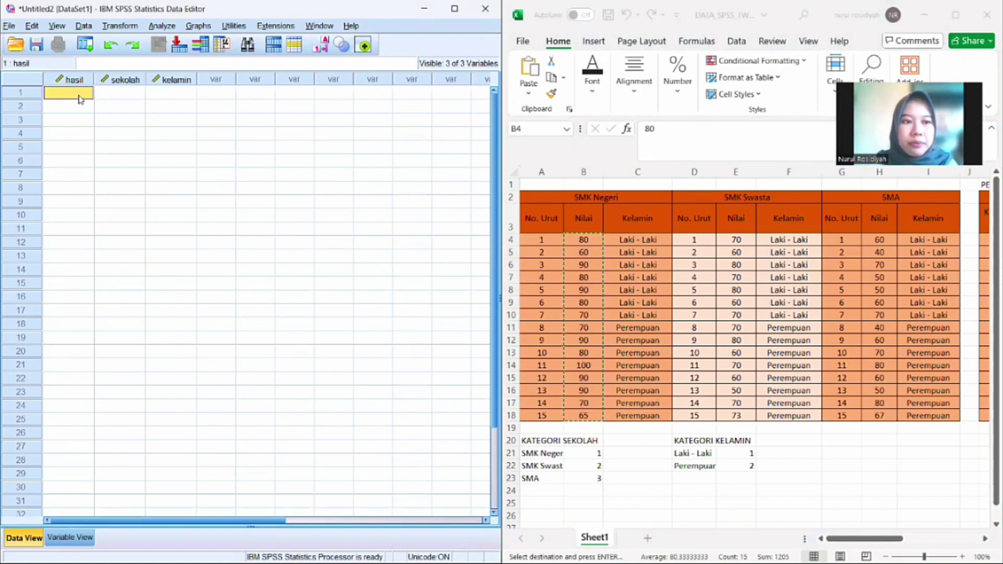
key(ctrl+v)
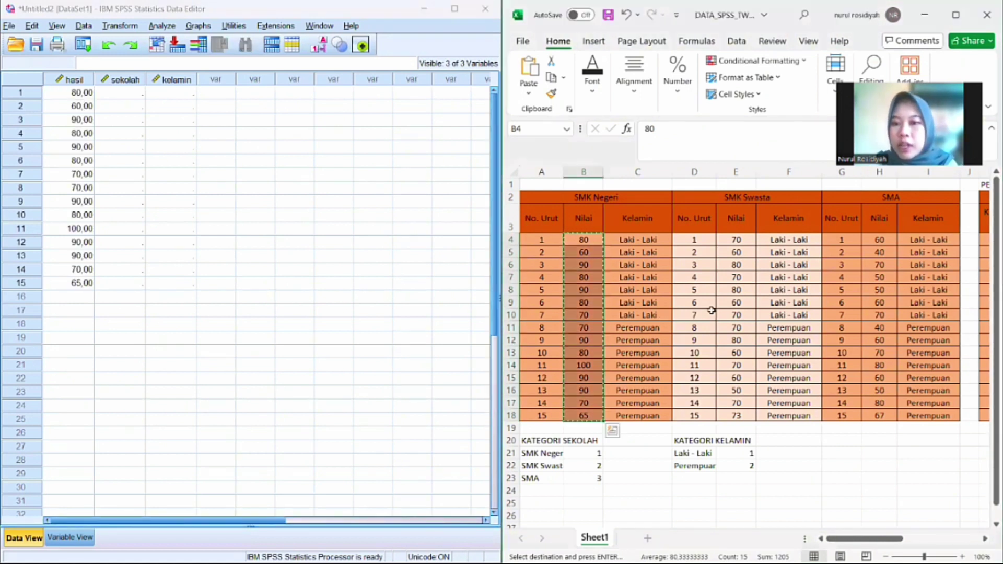
- Copy the SMK Swasta Nilai scores in E4:E18 from Excel into the SPSS hasil variable, starting at row 16
click(737, 239)
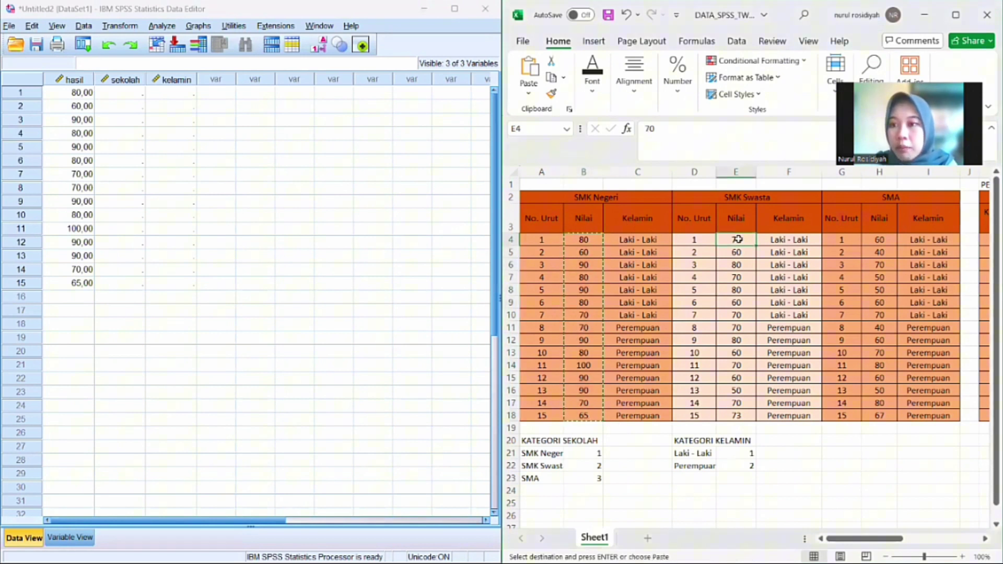
drag(738, 239, 737, 414)
key(ctrl+c)
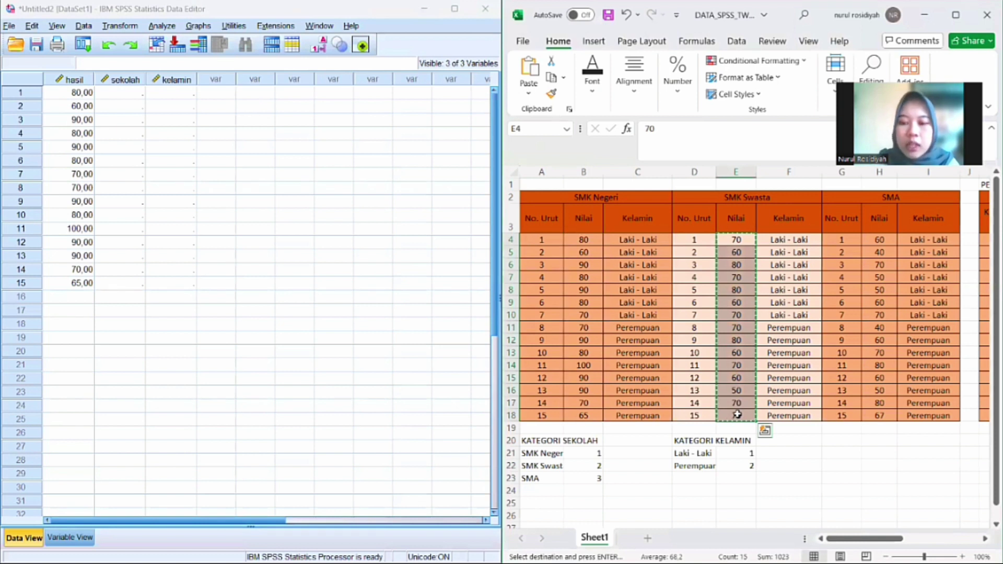
click(80, 295)
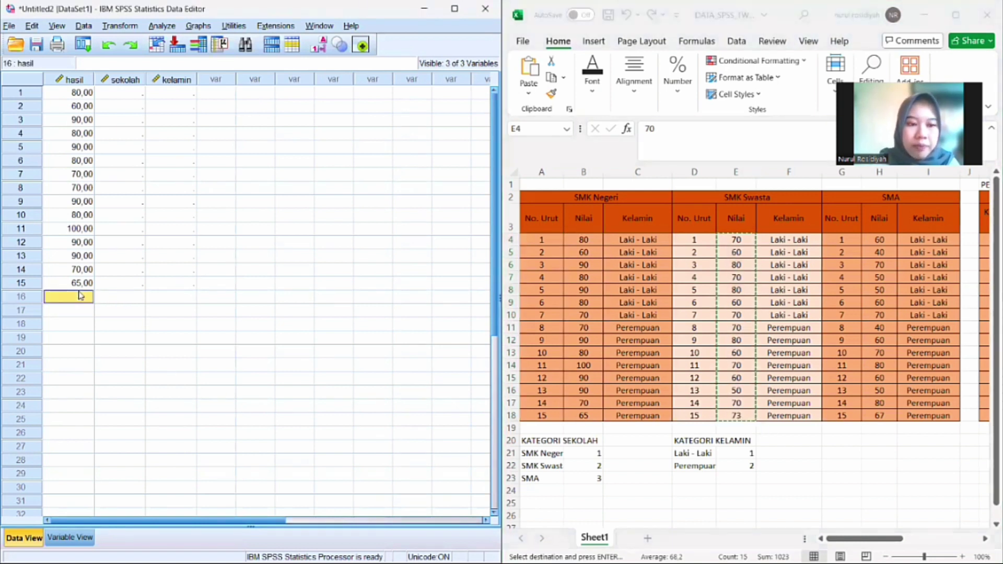
key(ctrl+v)
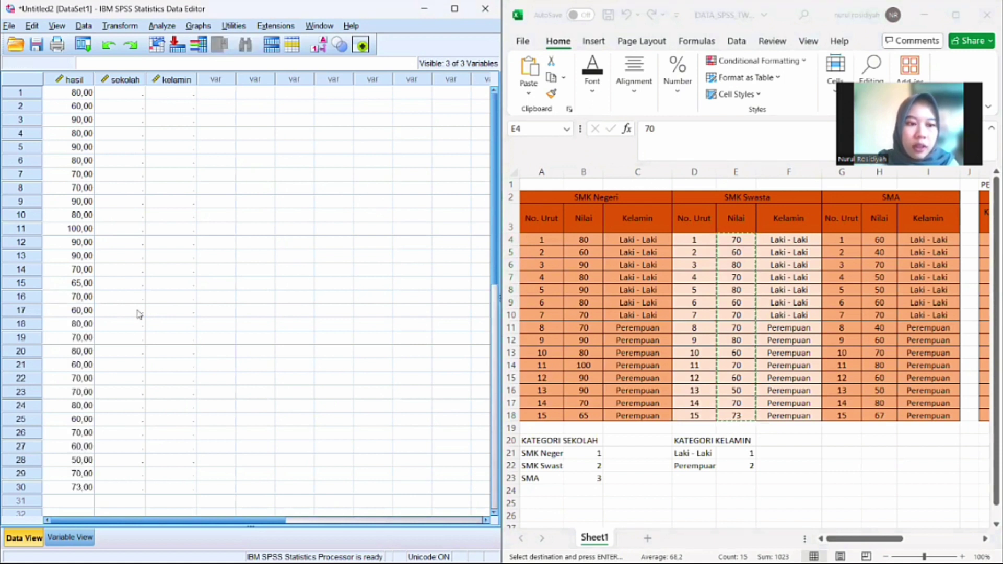
- Copy the SMA Nilai scores in H4:H18 from Excel into the SPSS hasil variable, starting at row 31
key(alt+Tab)
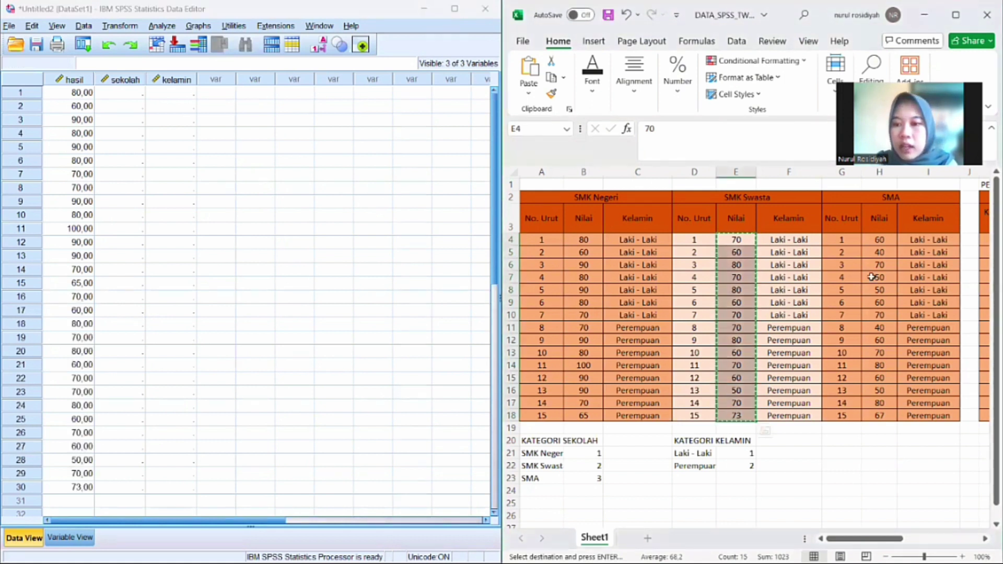
click(872, 241)
click(874, 255)
drag(876, 241, 873, 416)
key(ctrl+c)
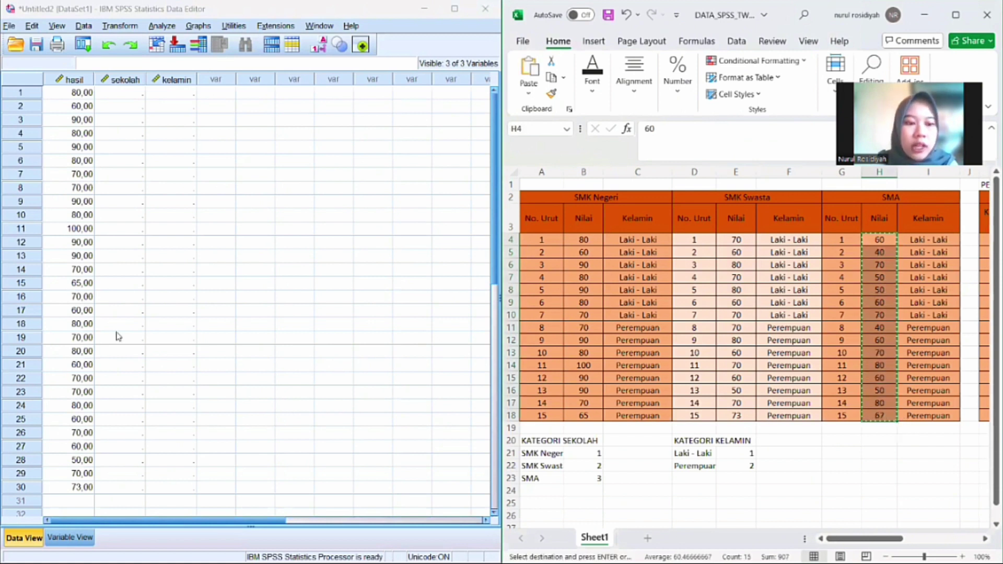
scroll(116, 361, down, 1)
click(82, 462)
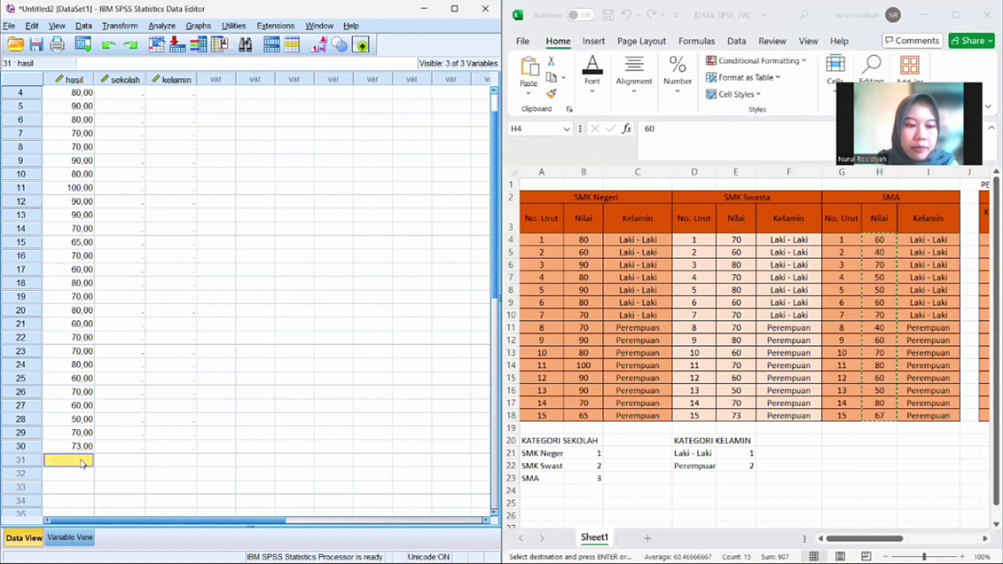
key(ctrl+v)
scroll(132, 308, up, 1)
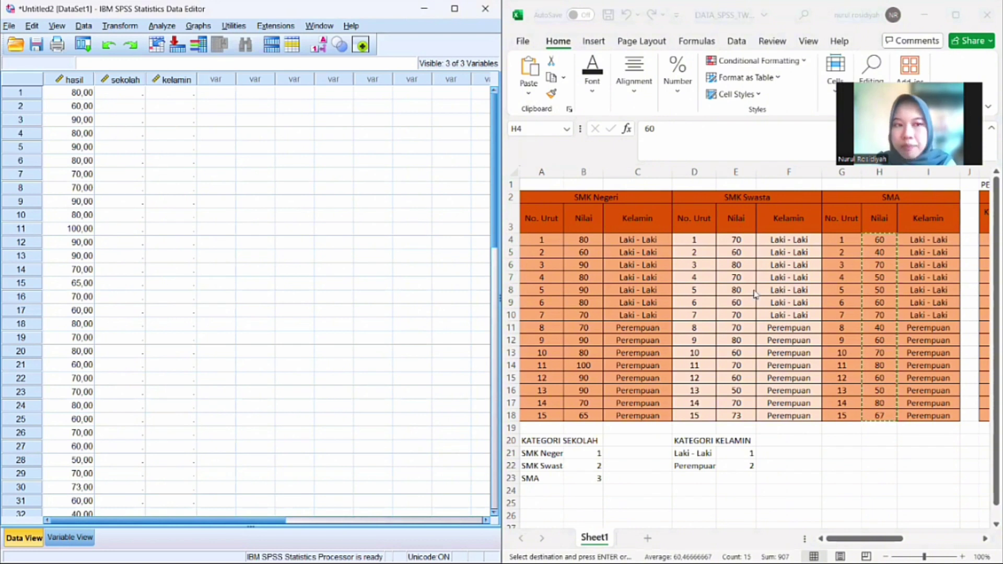
- Copy the SMK Negeri school category codes in K4:K18 from Excel into the SPSS sekolah variable, starting at row 1
key(alt+Tab)
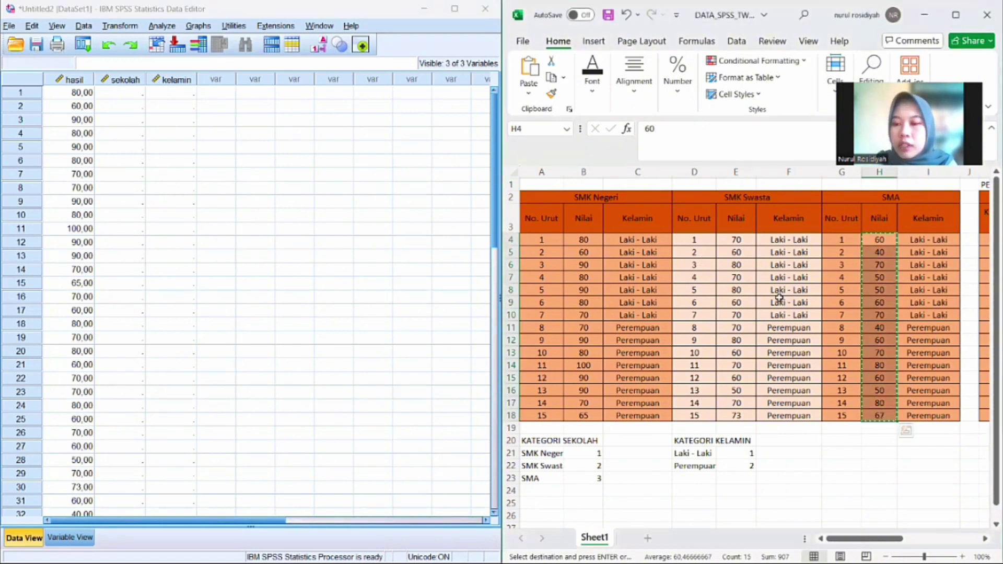
scroll(779, 298, right, 3)
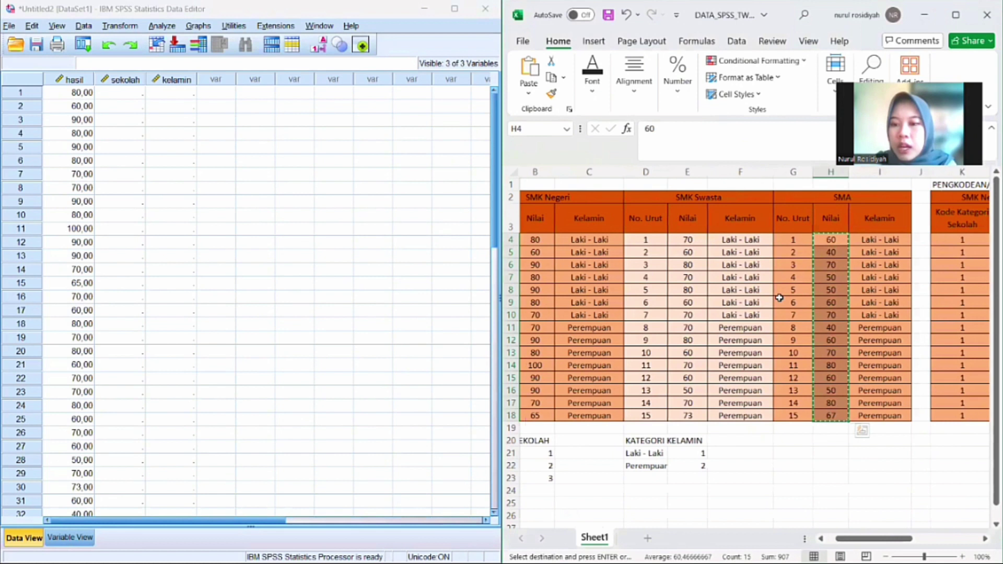
scroll(779, 297, right, 3)
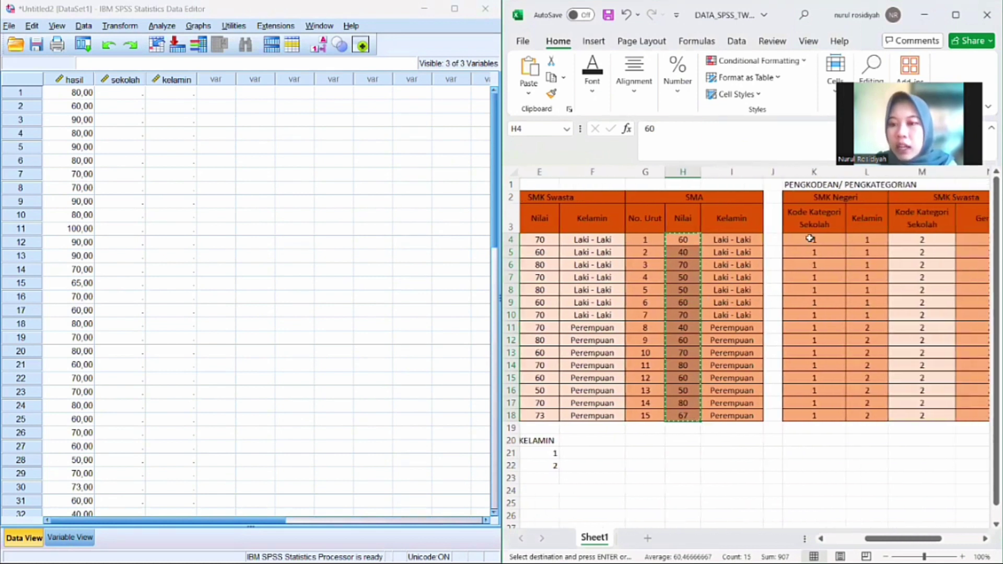
click(812, 239)
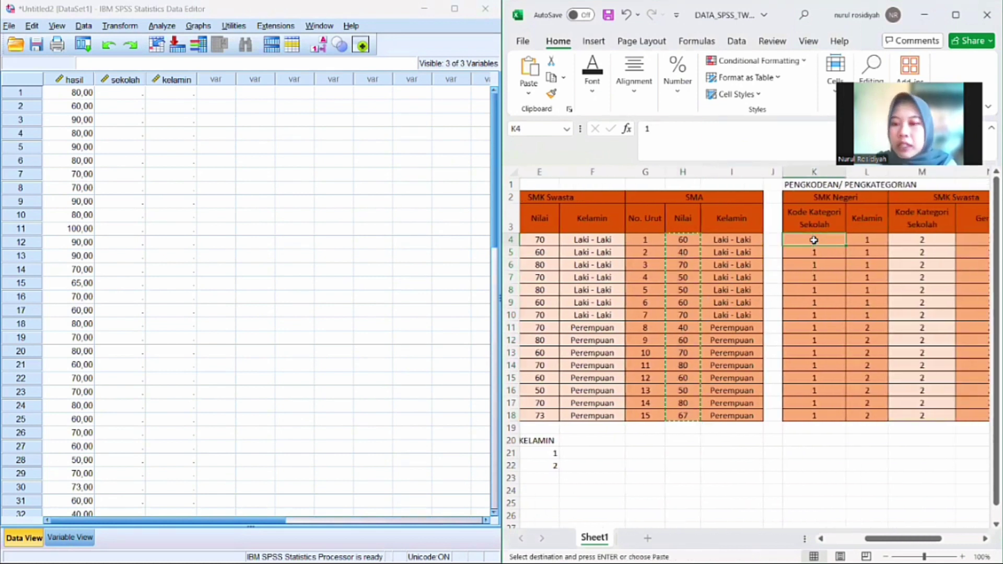
drag(814, 239, 822, 415)
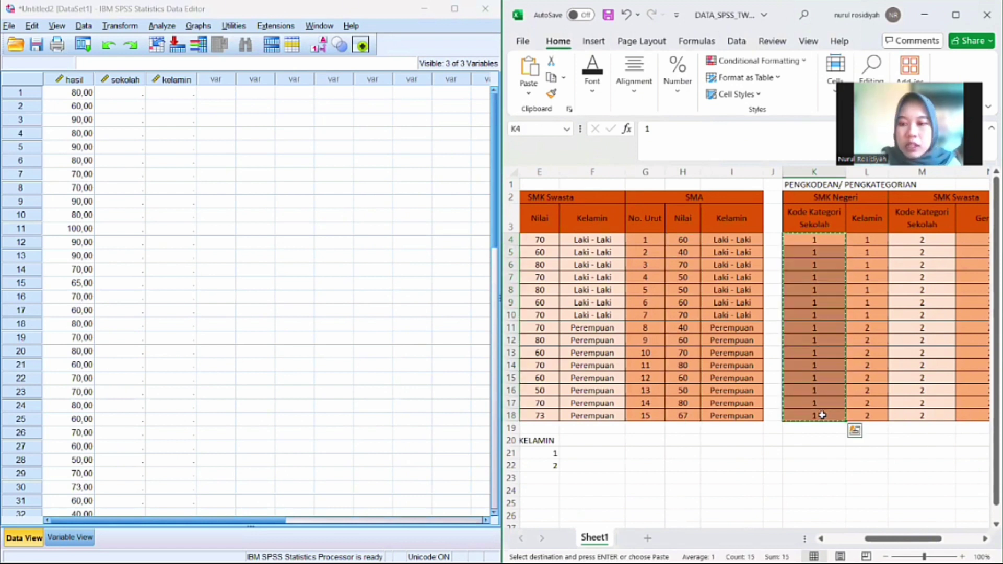
click(130, 93)
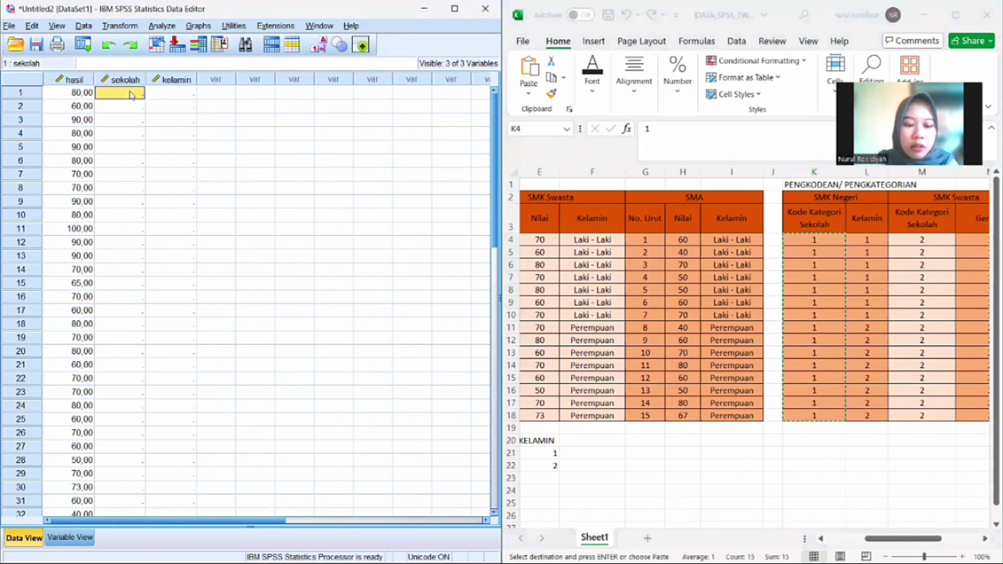
key(ctrl+v)
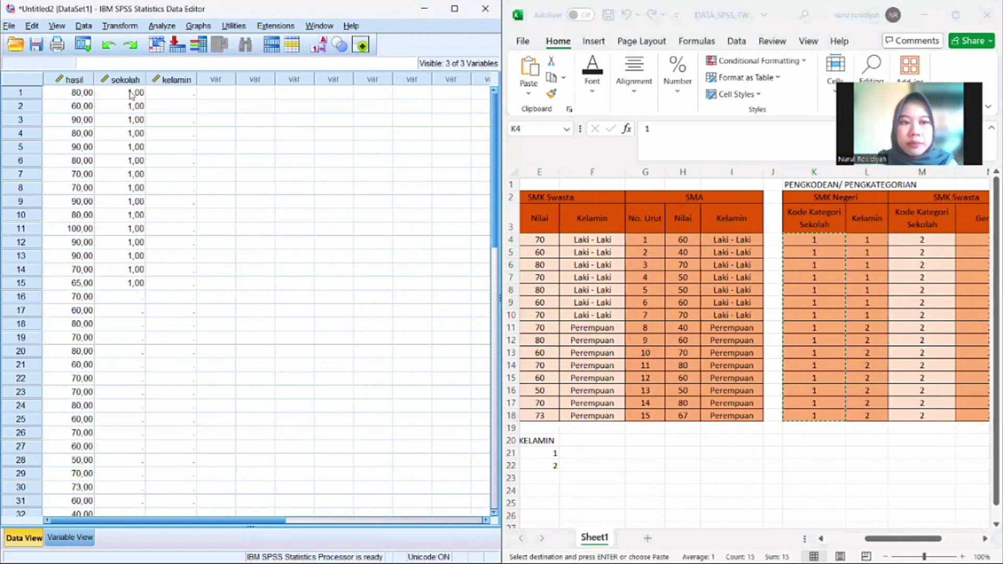
- Copy the SMK Swasta school category codes in M4:M18 from Excel into the SPSS sekolah variable, starting at row 16
key(alt+Tab)
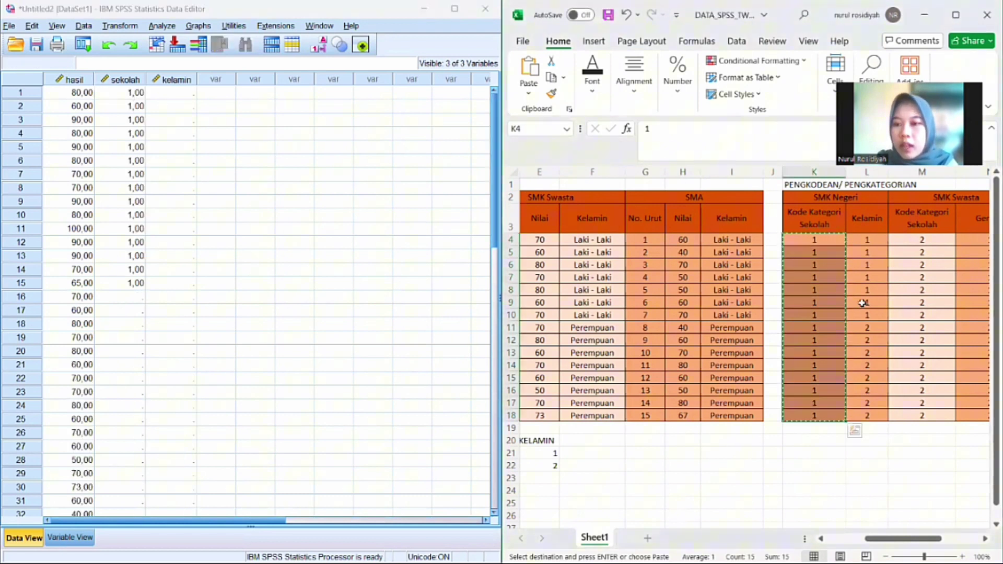
scroll(862, 303, right, 2)
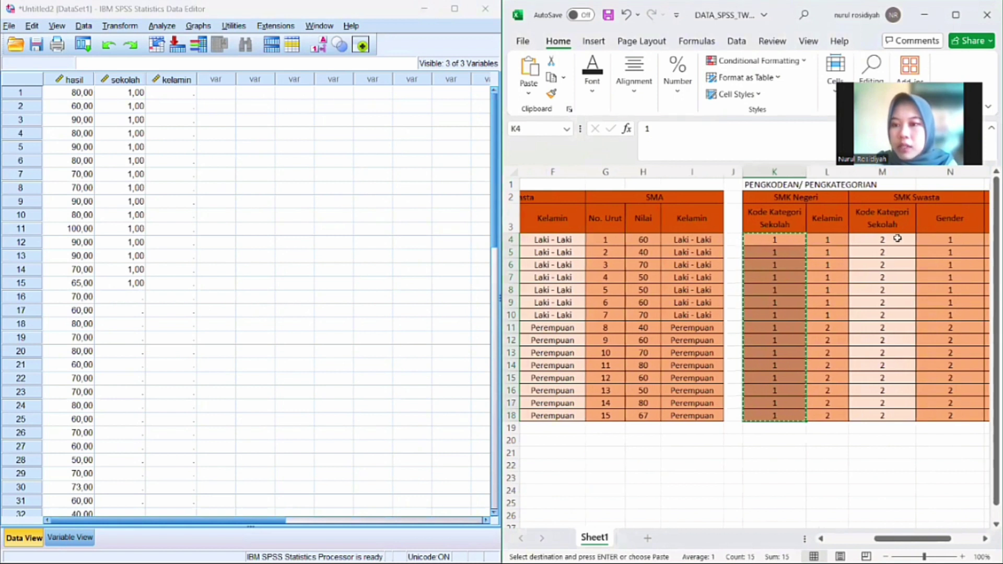
double_click(897, 240)
key(Return)
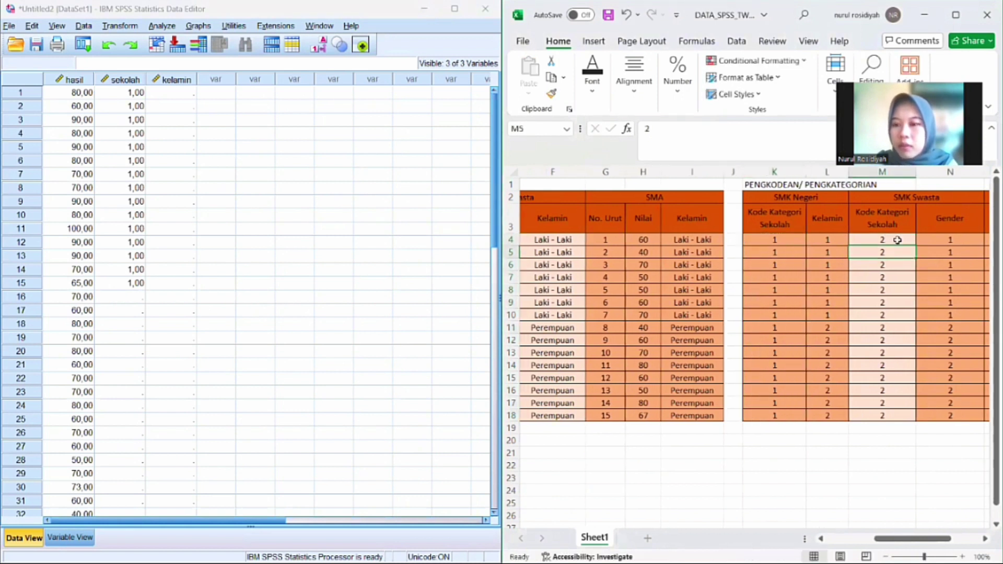
click(897, 239)
drag(897, 240, 884, 418)
key(ctrl+c)
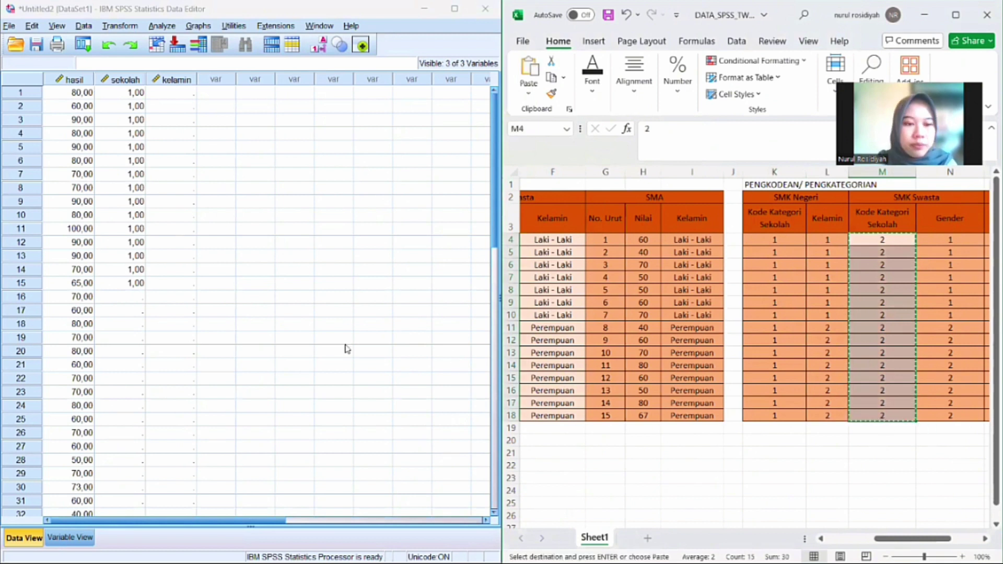
click(120, 300)
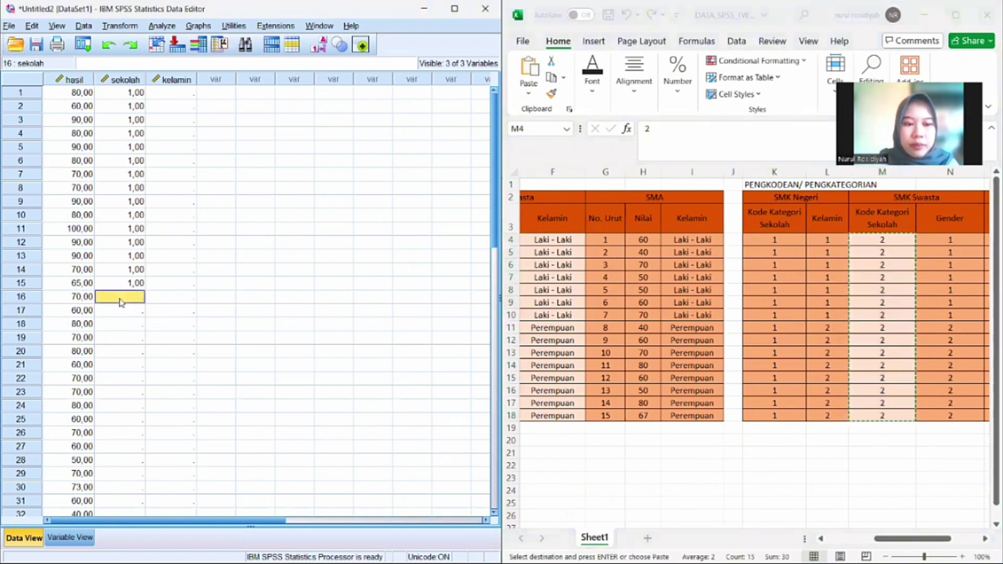
key(ctrl+v)
- Copy the SMA school category codes in O4:O18 from Excel into the SPSS sekolah variable, starting at row 31
key(alt+Tab)
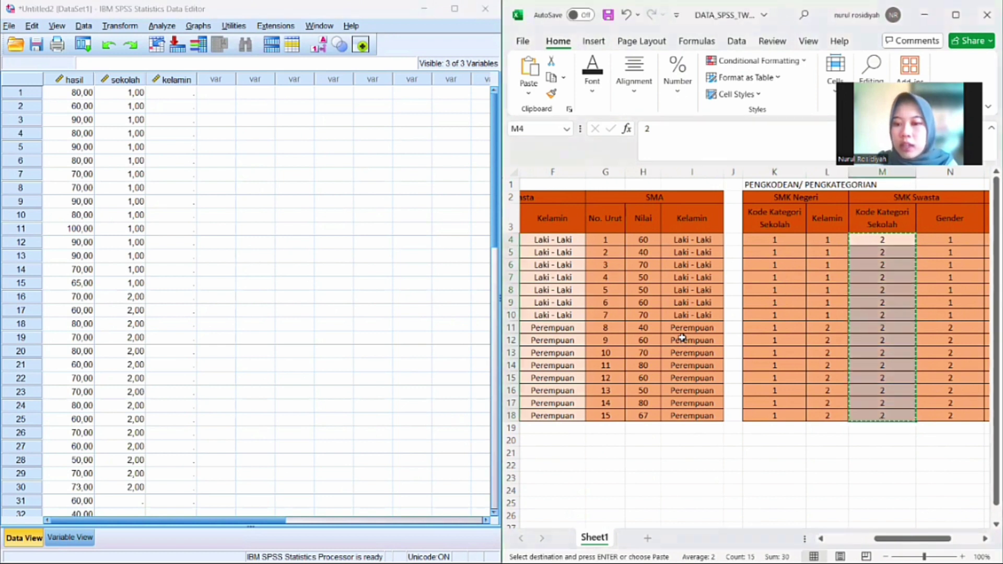
scroll(682, 340, right, 2)
scroll(682, 337, right, 1)
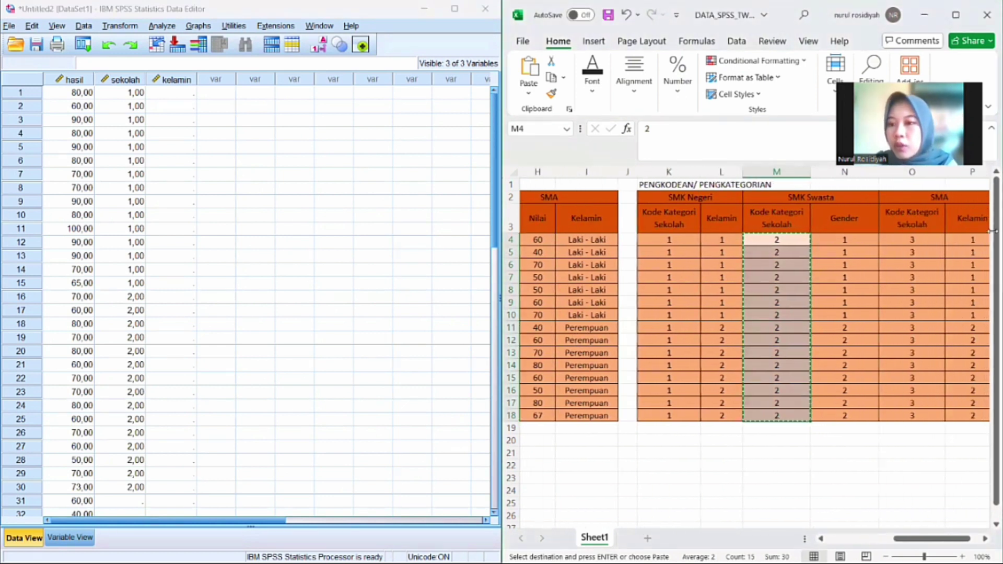
click(897, 241)
drag(897, 242, 899, 414)
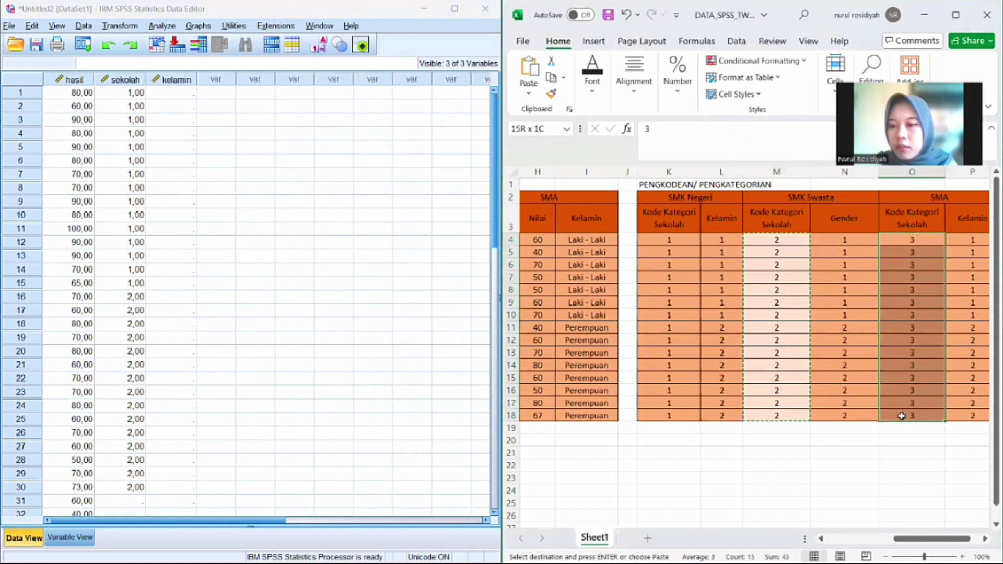
key(ctrl+c)
click(135, 446)
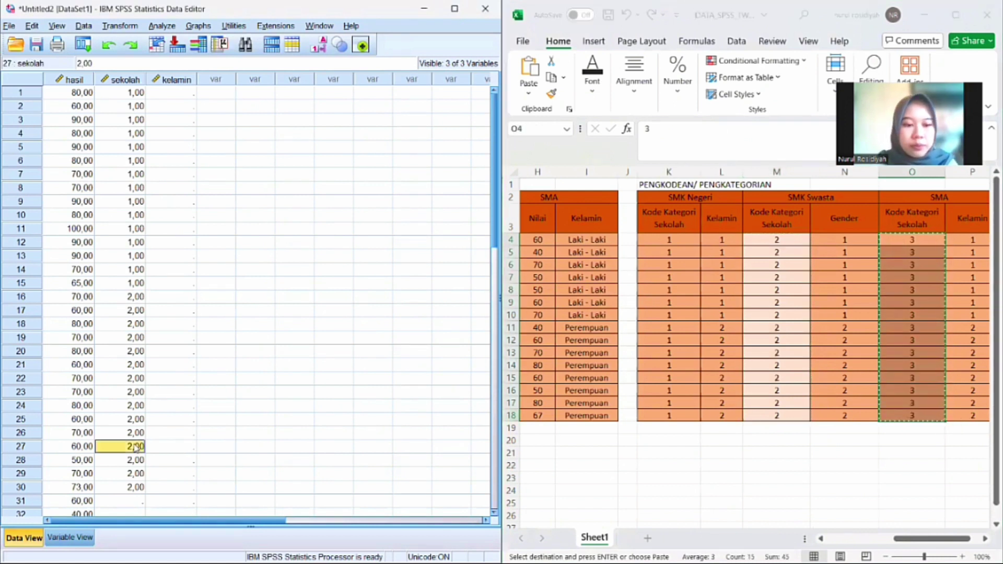
scroll(135, 447, down, 1)
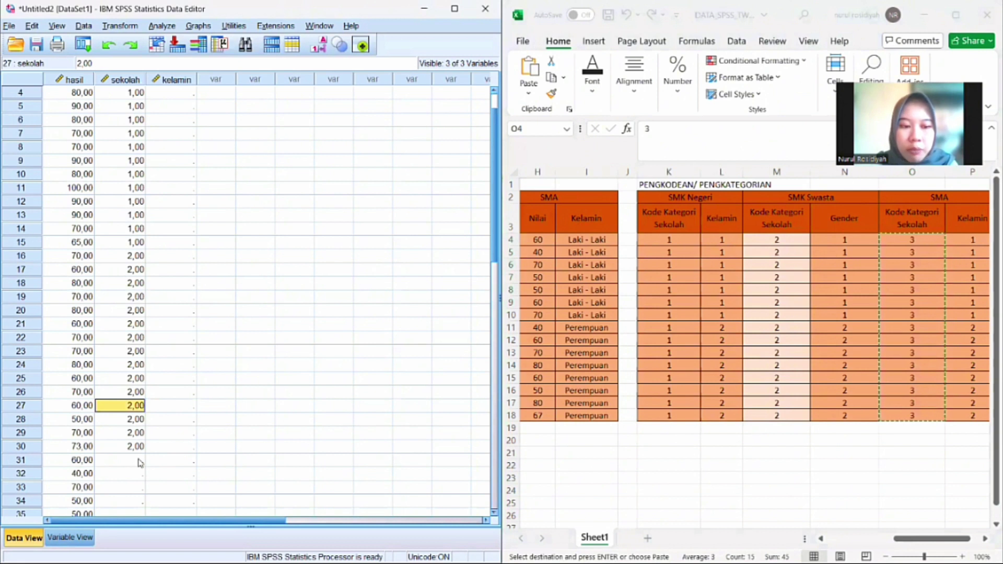
click(140, 462)
key(ctrl+v)
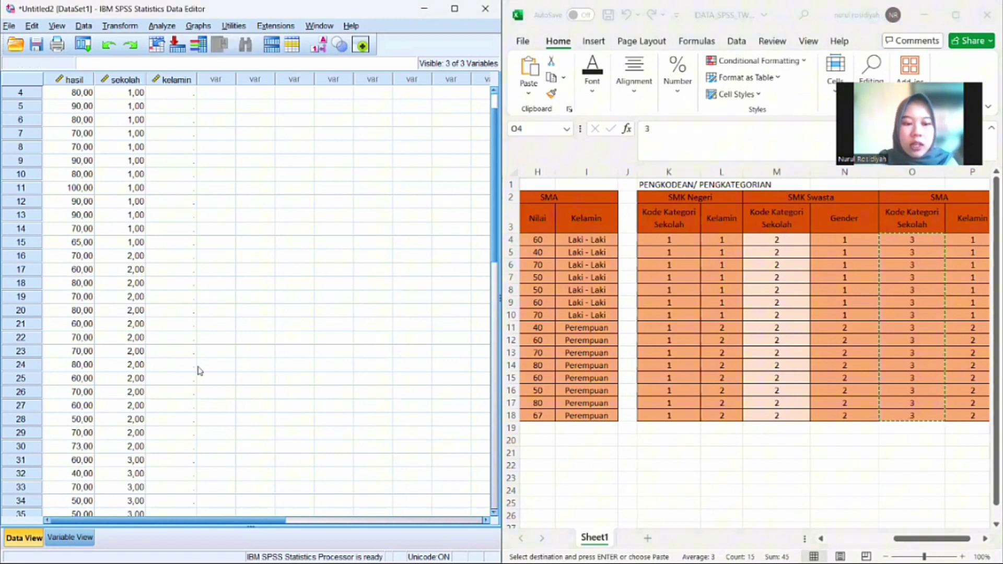
scroll(195, 340, up, 1)
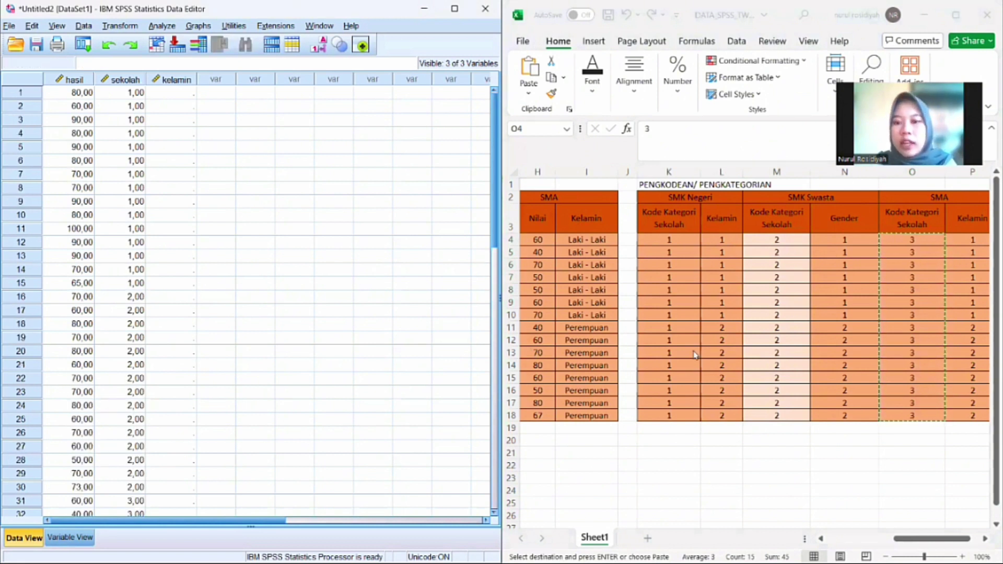
- Copy the SMK Negeri Kelamin codes in L4:L18 from Excel into the SPSS kelamin variable, starting at row 1
click(710, 233)
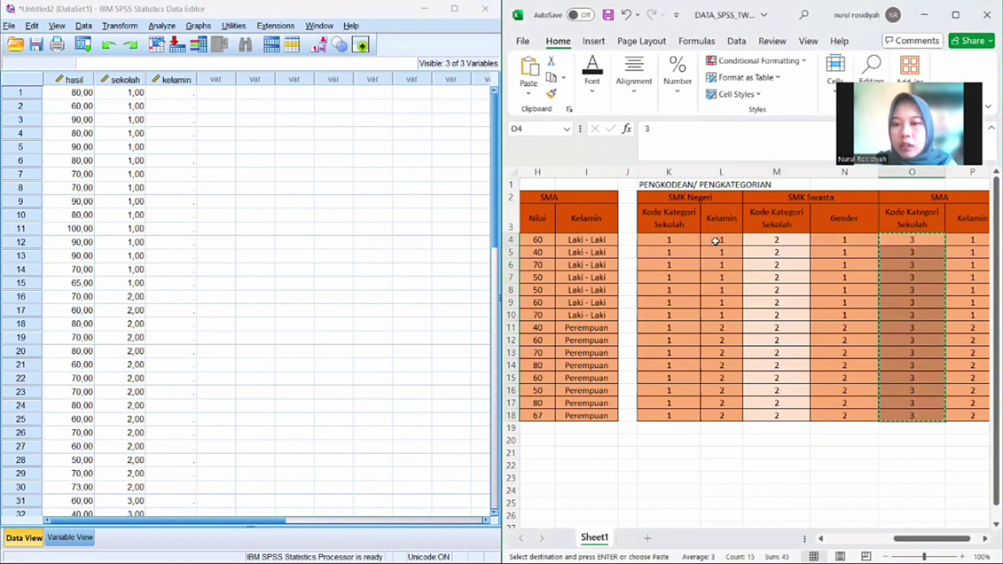
click(715, 241)
drag(716, 241, 717, 415)
key(ctrl+c)
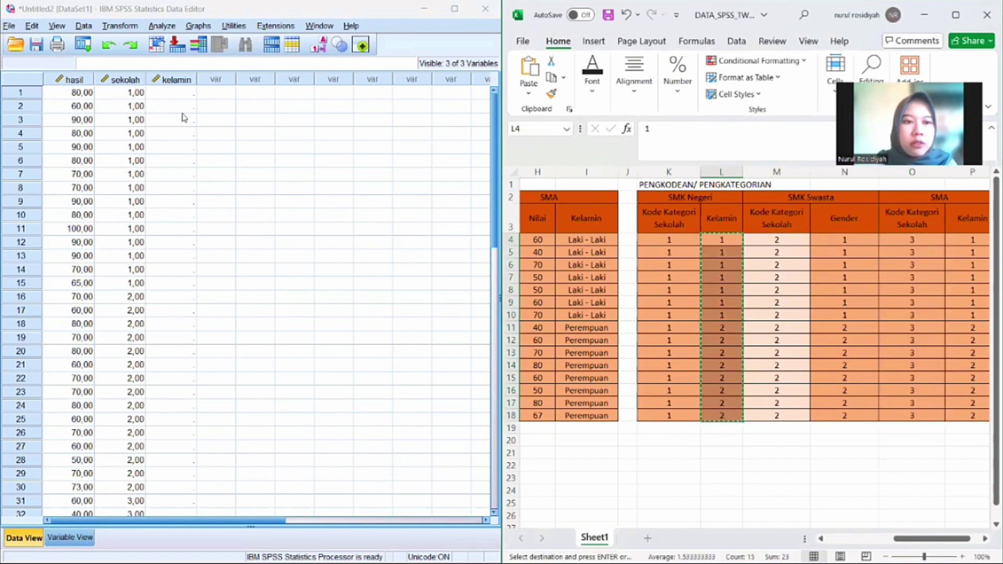
click(179, 94)
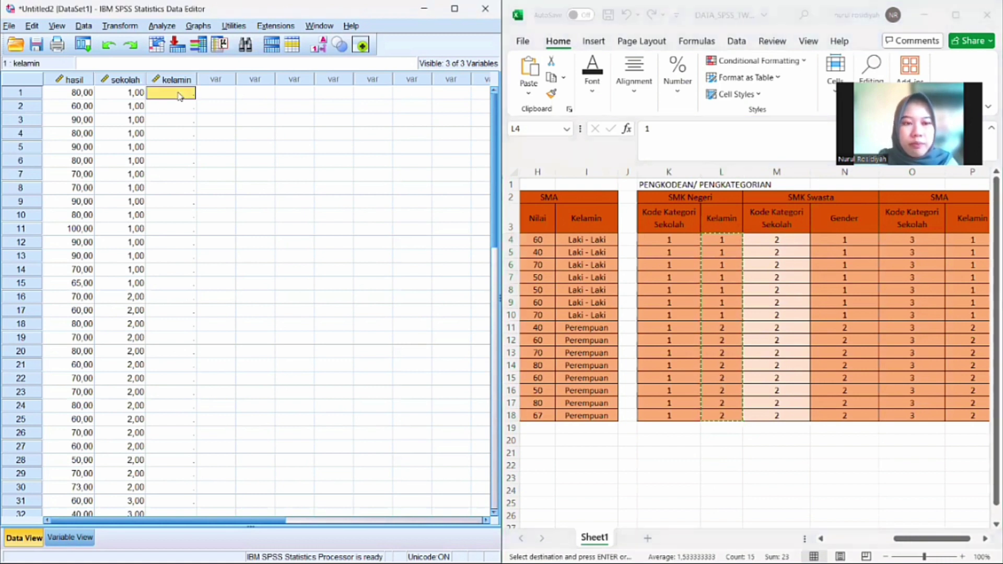
key(ctrl+v)
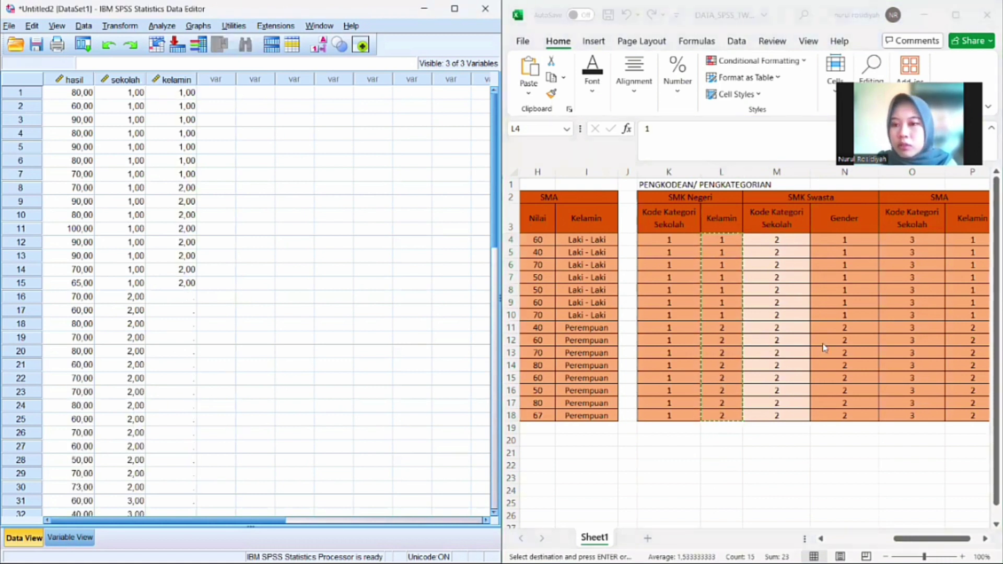
- Copy the SMK Swasta Gender codes in N4:N18 from Excel into the SPSS kelamin variable, starting at row 16
click(825, 291)
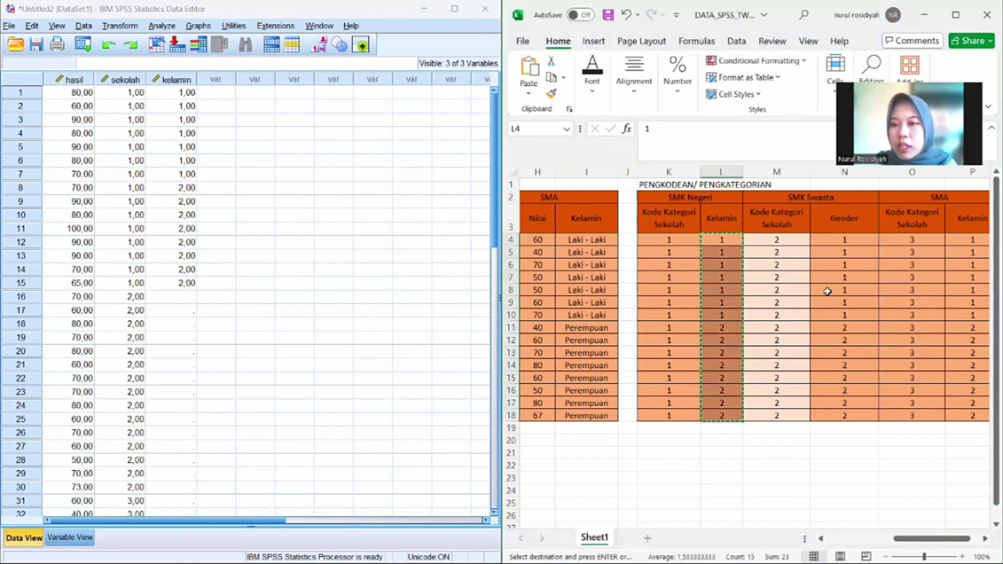
click(845, 239)
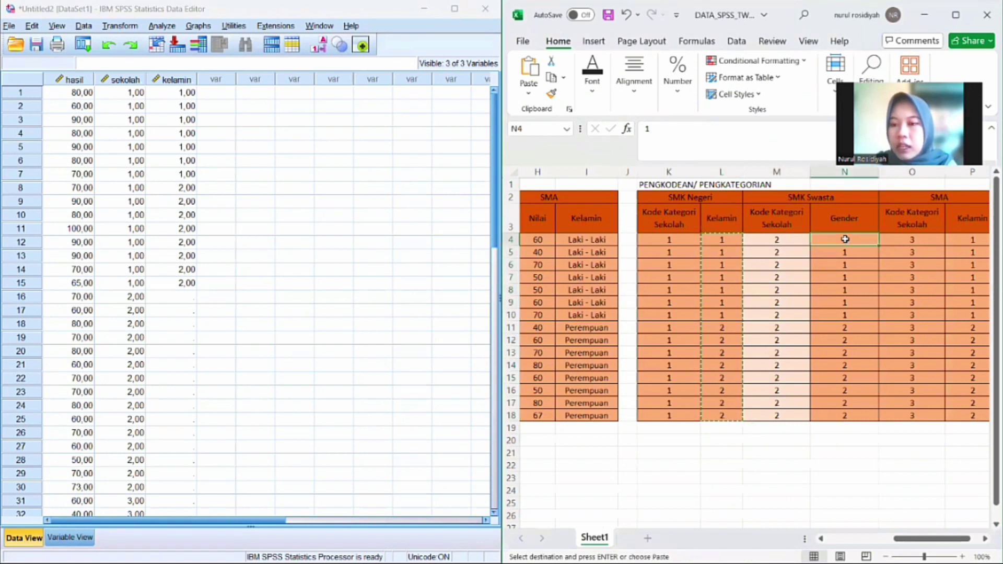
drag(844, 238, 846, 416)
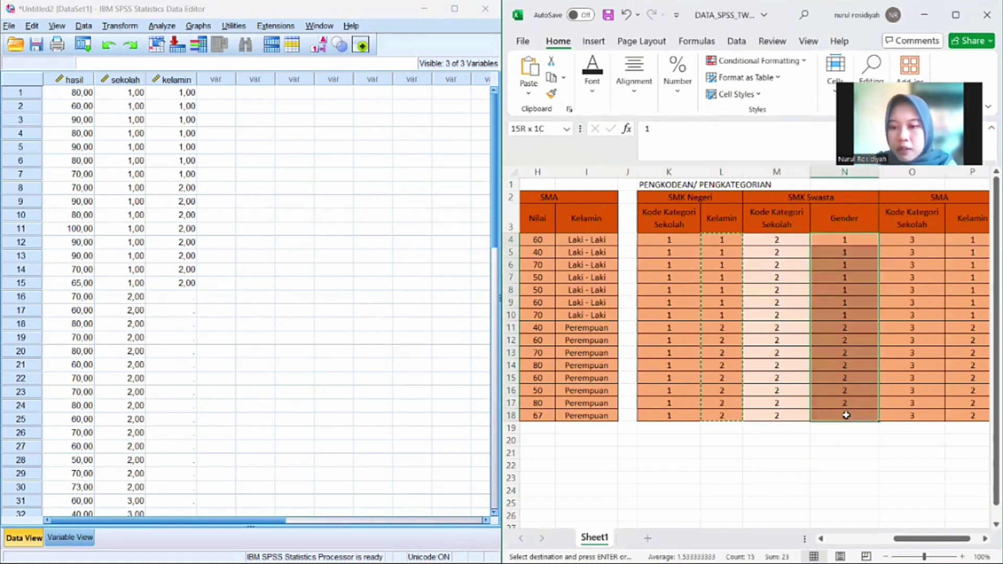
key(ctrl+c)
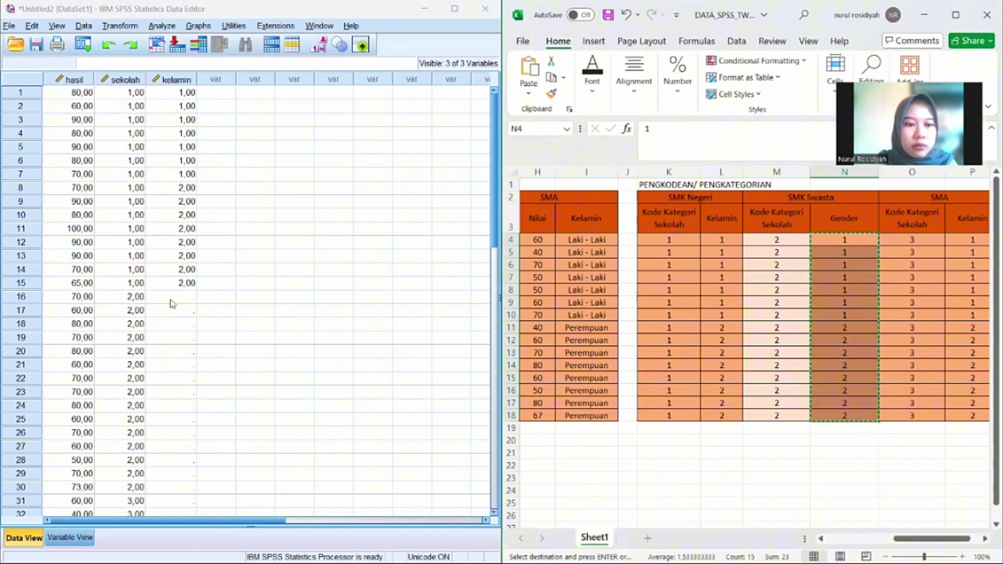
click(177, 297)
key(ctrl+v)
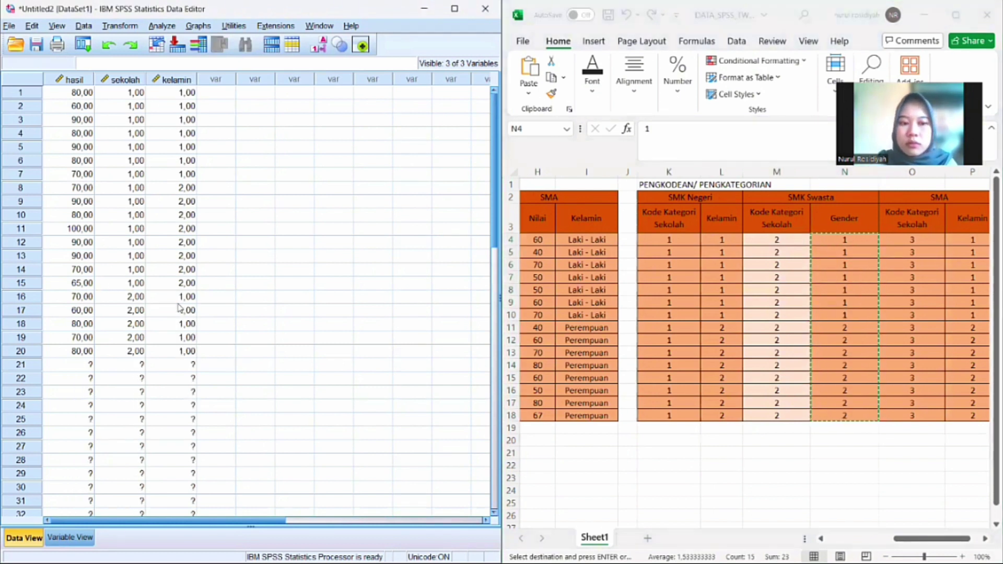
- Copy the SMA Kelamin codes in P4:P18 from Excel into the SPSS kelamin variable, starting at row 31
scroll(642, 336, right, 1)
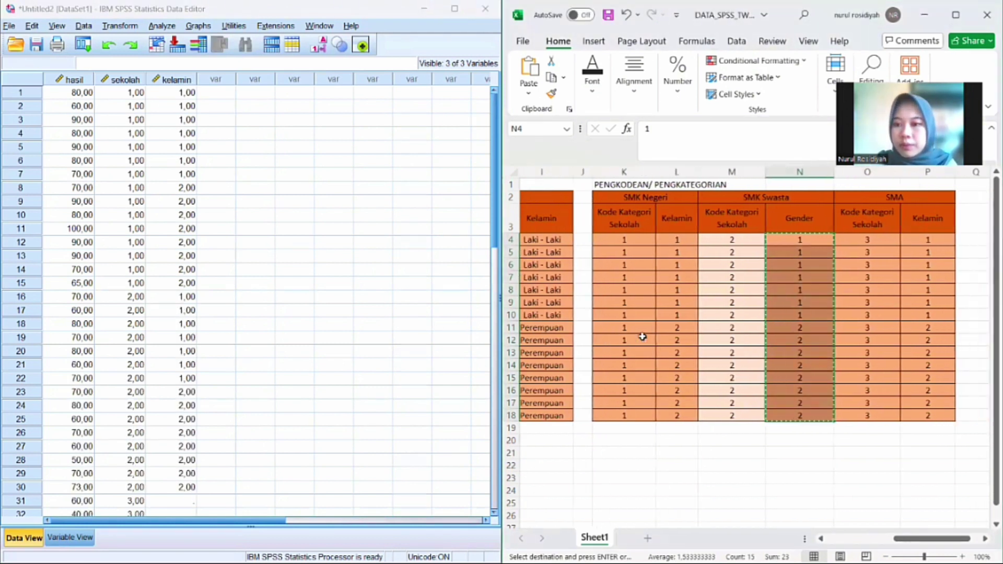
scroll(642, 336, left, 1)
double_click(925, 236)
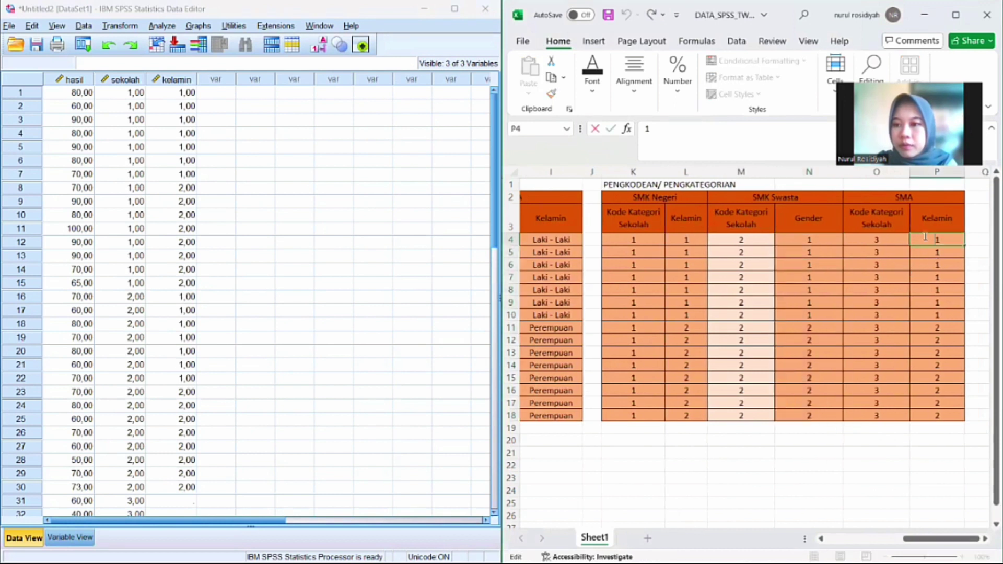
key(Return)
click(923, 236)
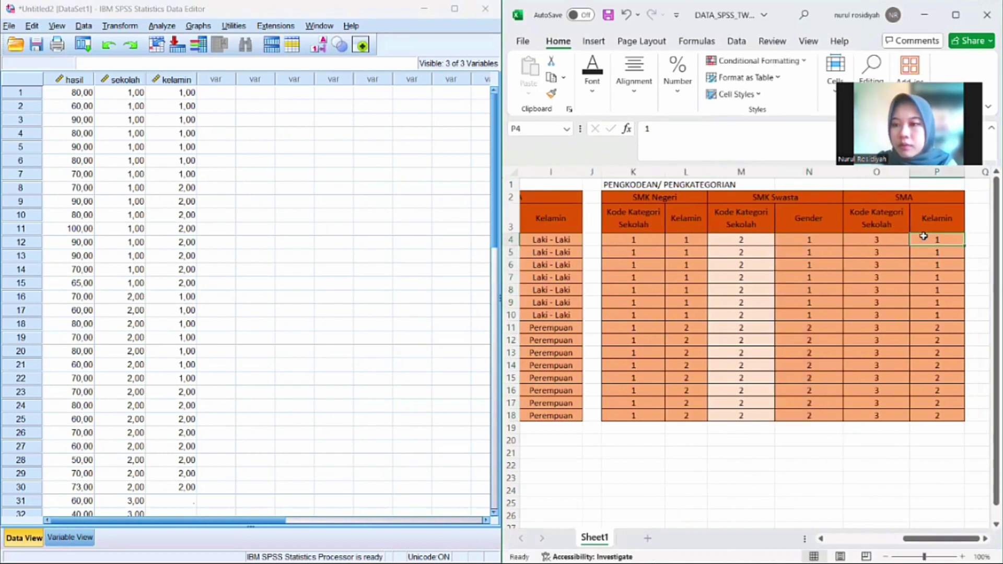
drag(921, 364, 922, 416)
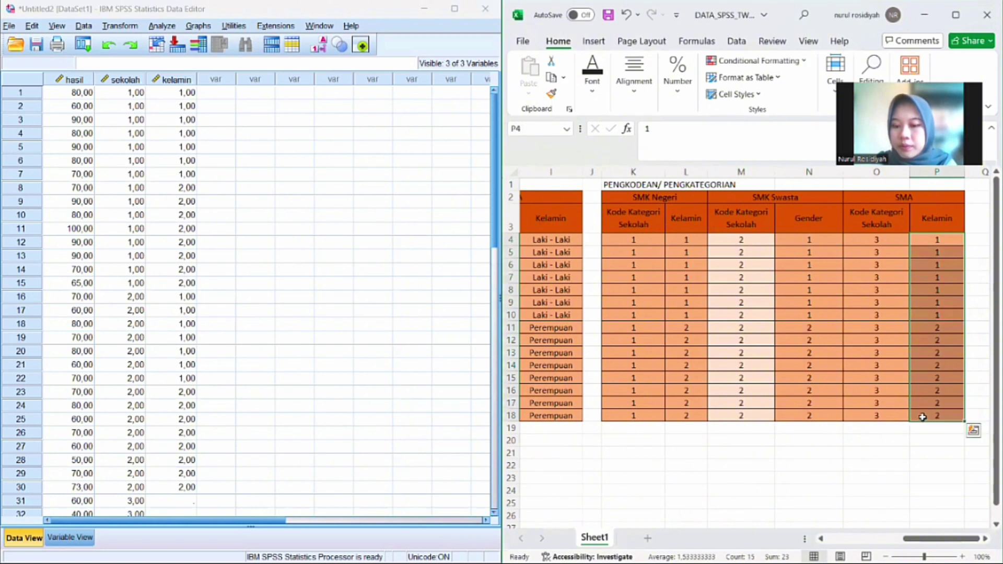
key(ctrl+c)
click(208, 369)
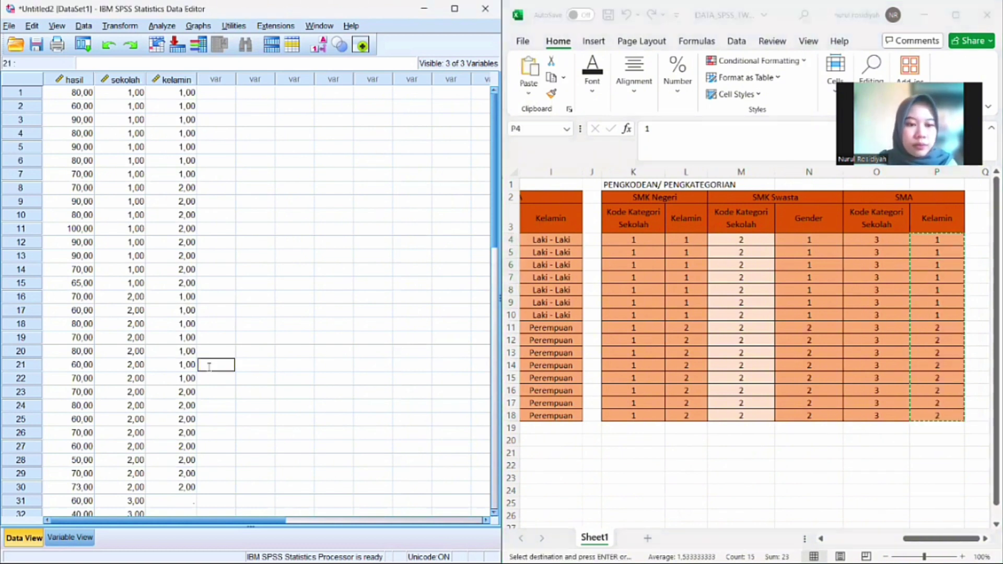
scroll(209, 370, down, 1)
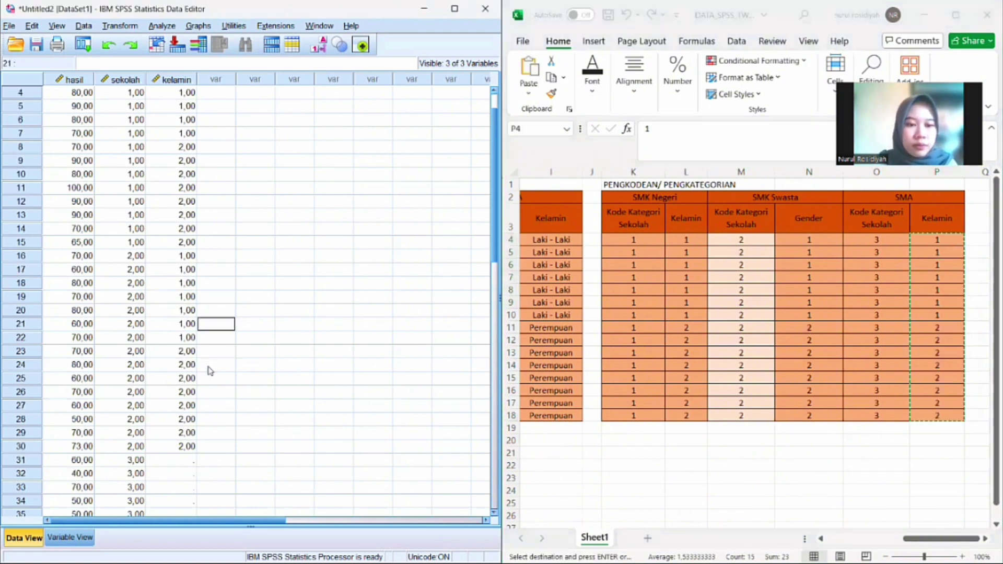
click(184, 460)
key(ctrl+v)
scroll(224, 448, down, 6)
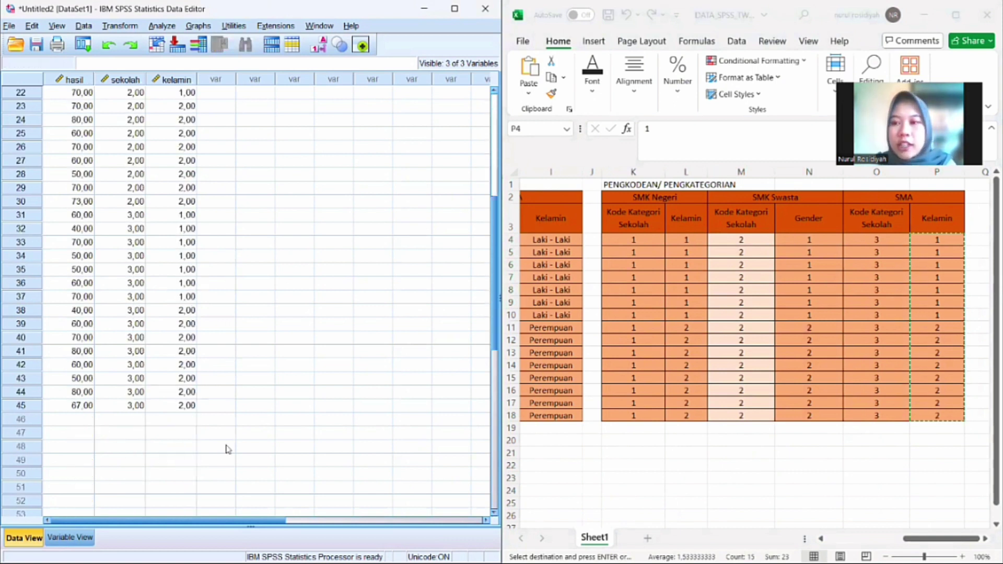
scroll(212, 219, up, 7)
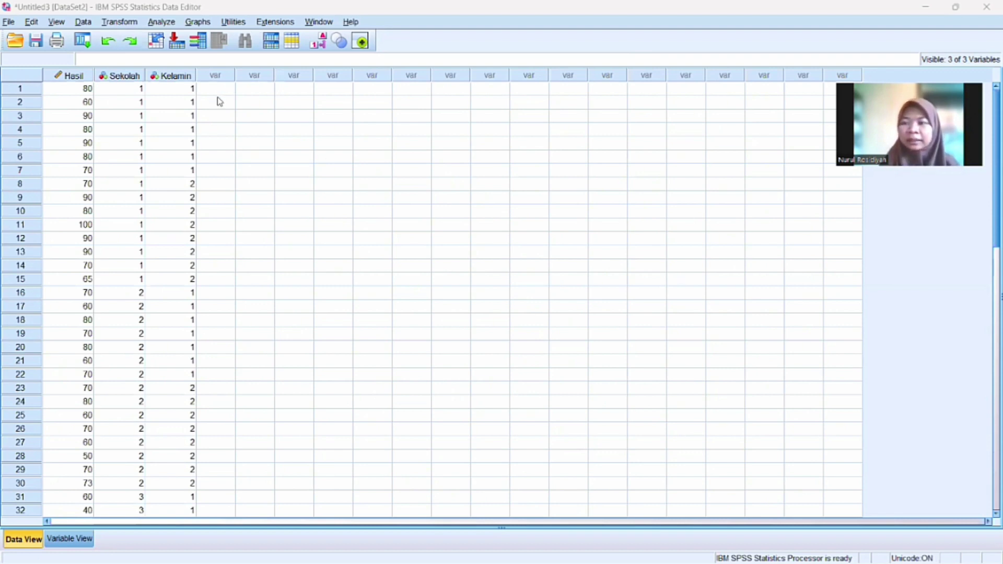
- Set up a Univariate general linear model with Hasil Belajar as dependent variable and Jenis Sekolah and Jenis Kelamin as fixed factors
click(161, 23)
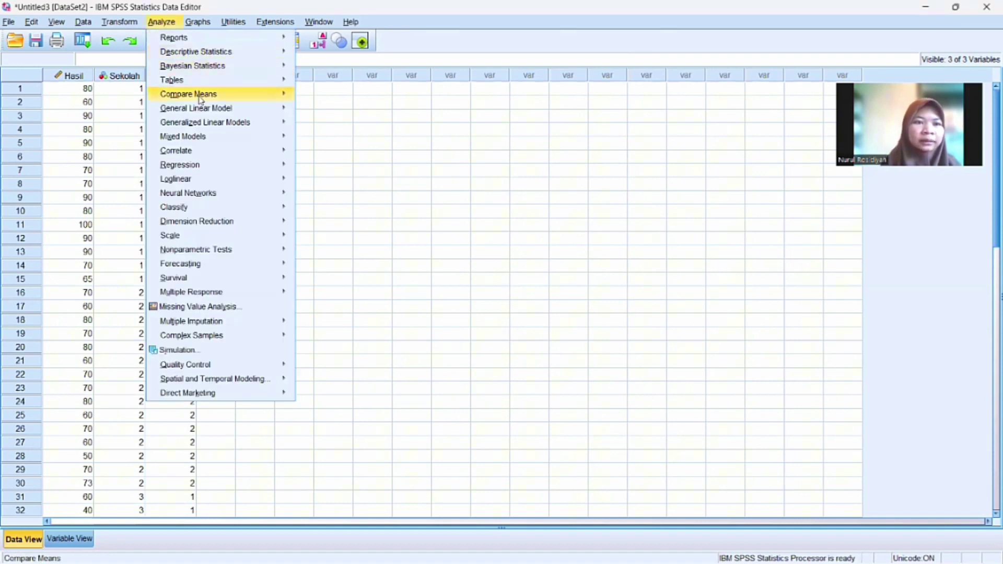
mouse_move(202, 111)
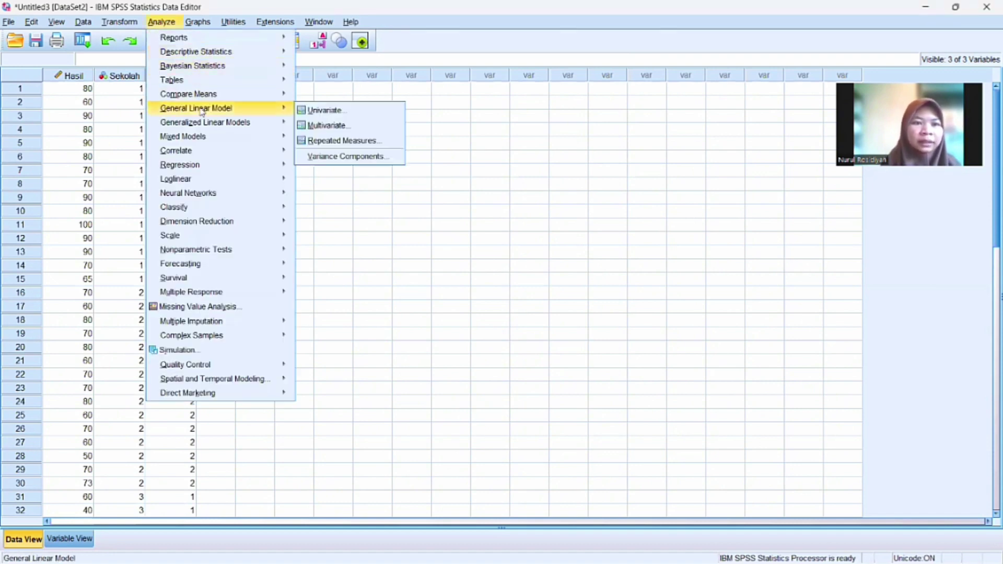
click(315, 111)
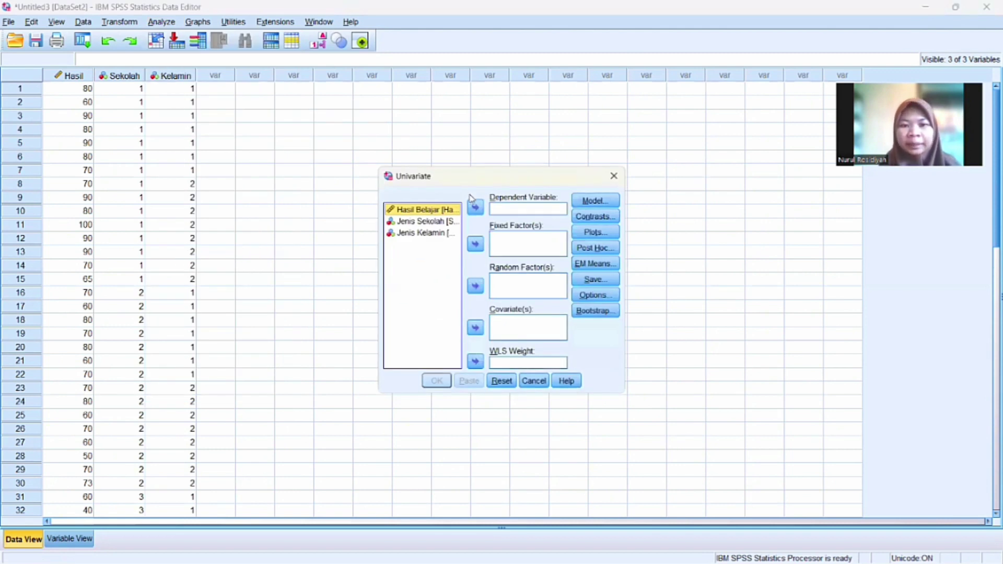
click(476, 209)
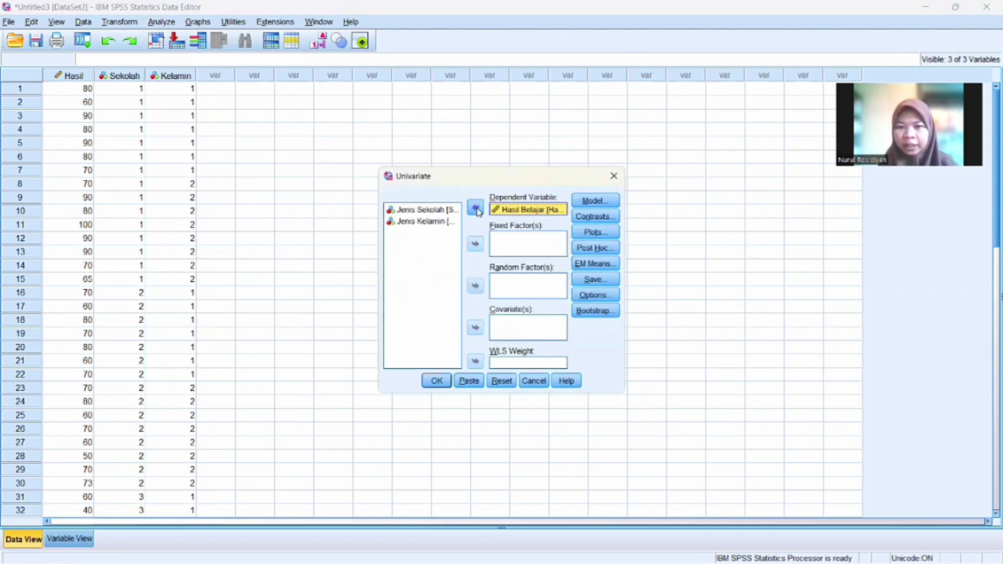
click(448, 210)
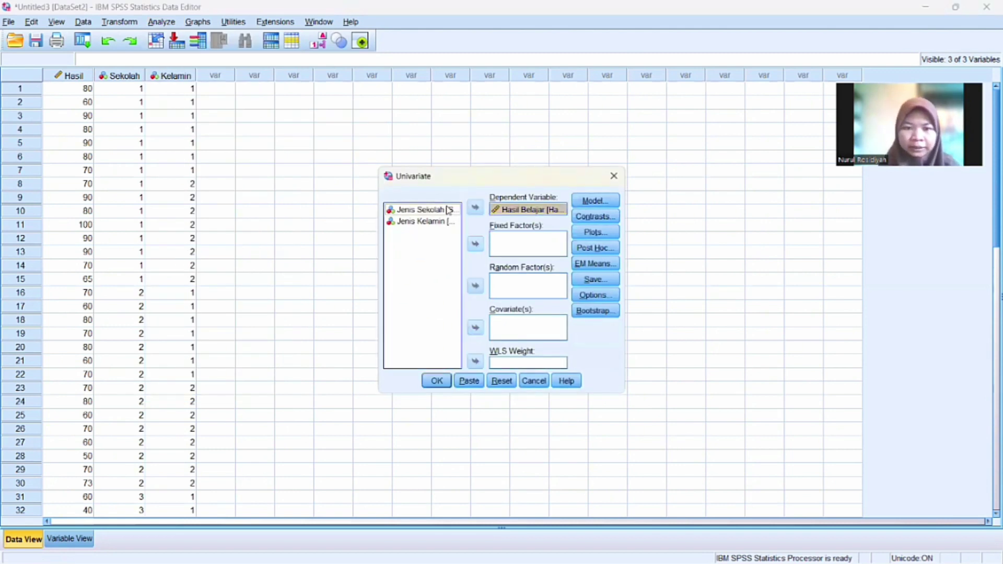
click(476, 244)
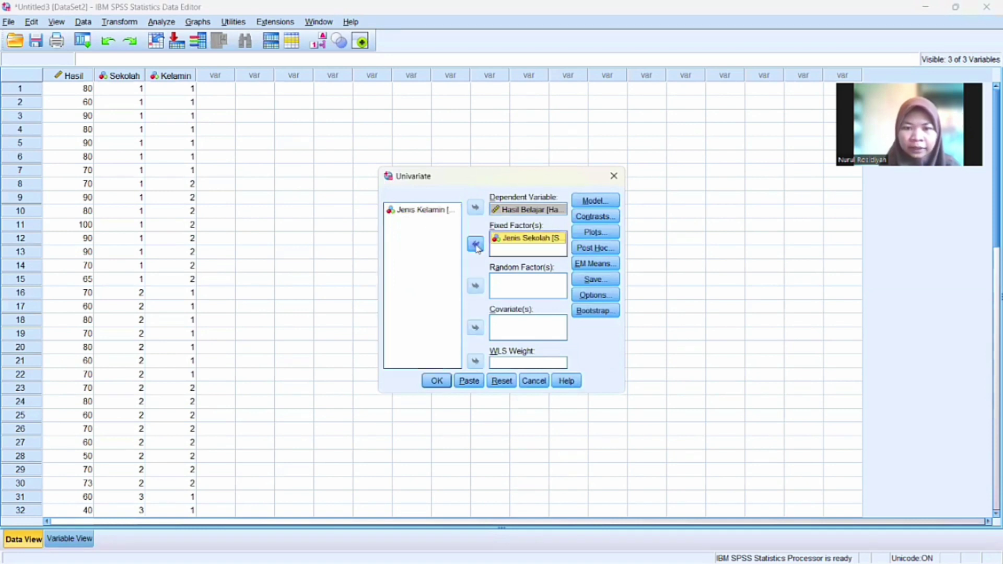
click(443, 211)
click(475, 244)
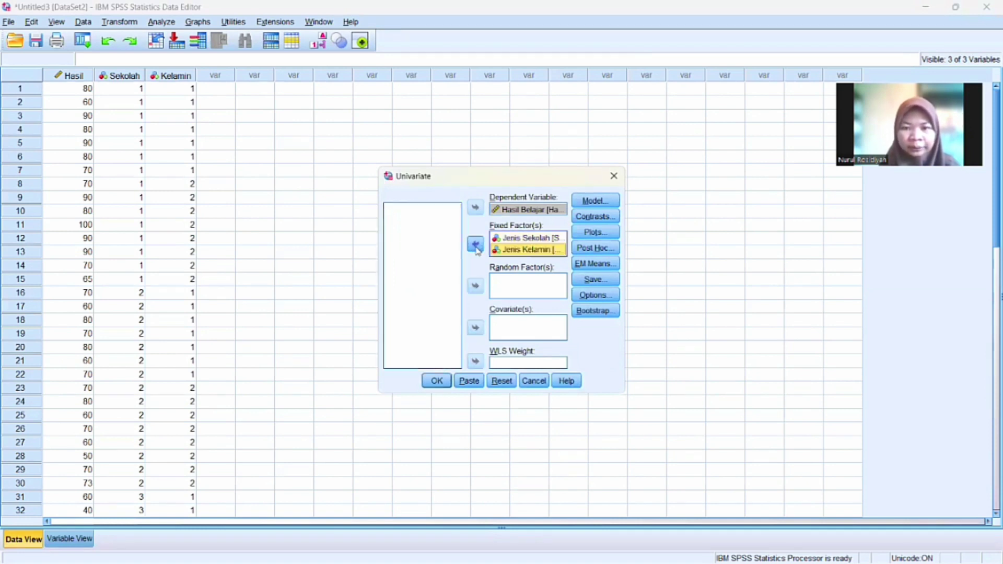
- Choose to save the standardized residuals and run the Univariate analysis
click(593, 281)
click(514, 181)
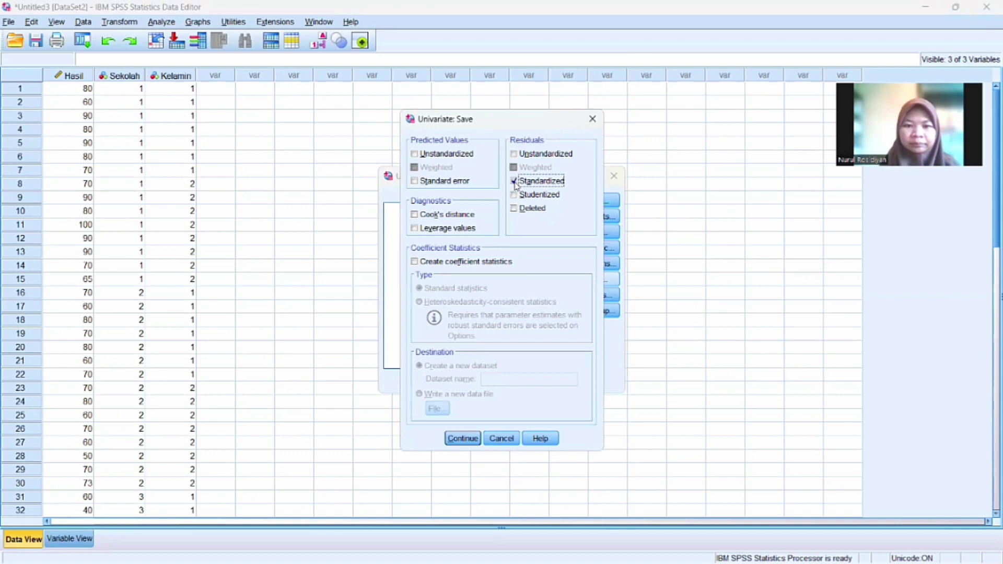
click(463, 438)
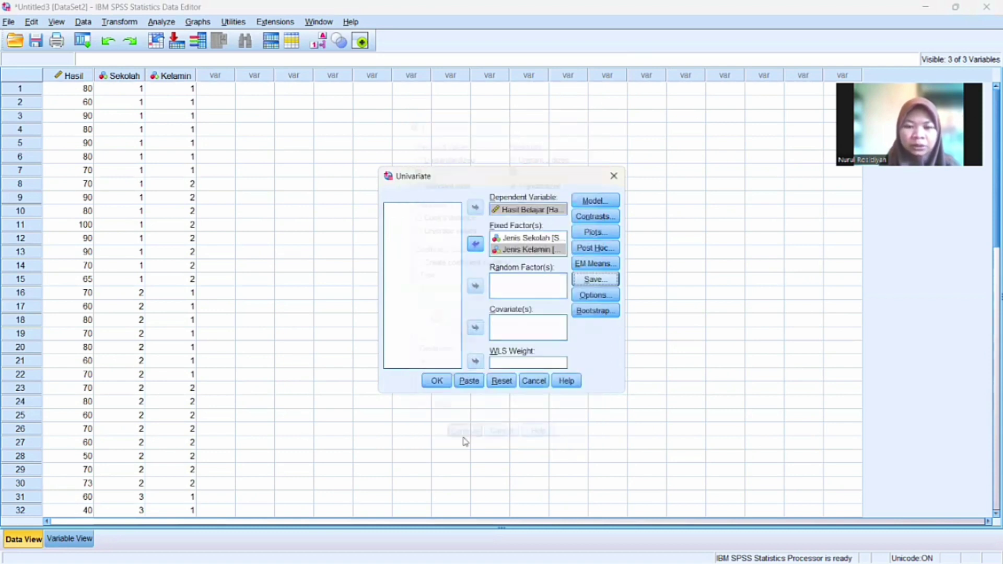
click(438, 381)
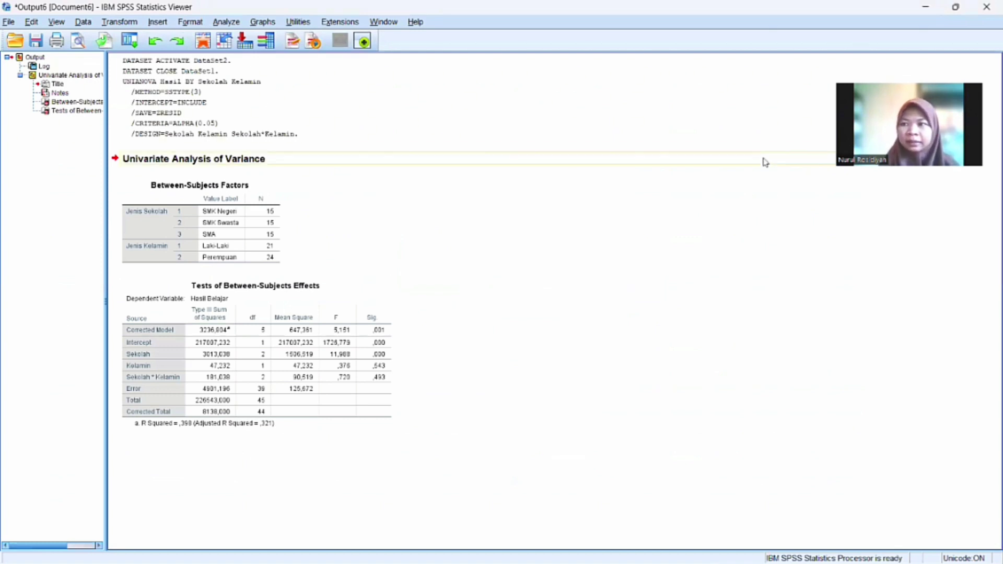
- Set up an Explore analysis of the dataset with the standardized residual of Hasil as the dependent variable
click(926, 9)
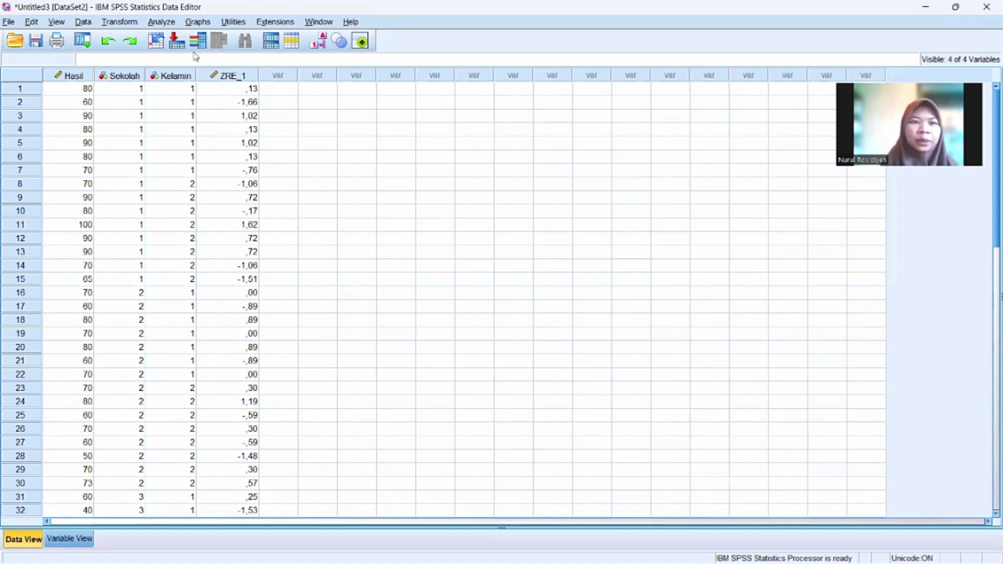
click(161, 22)
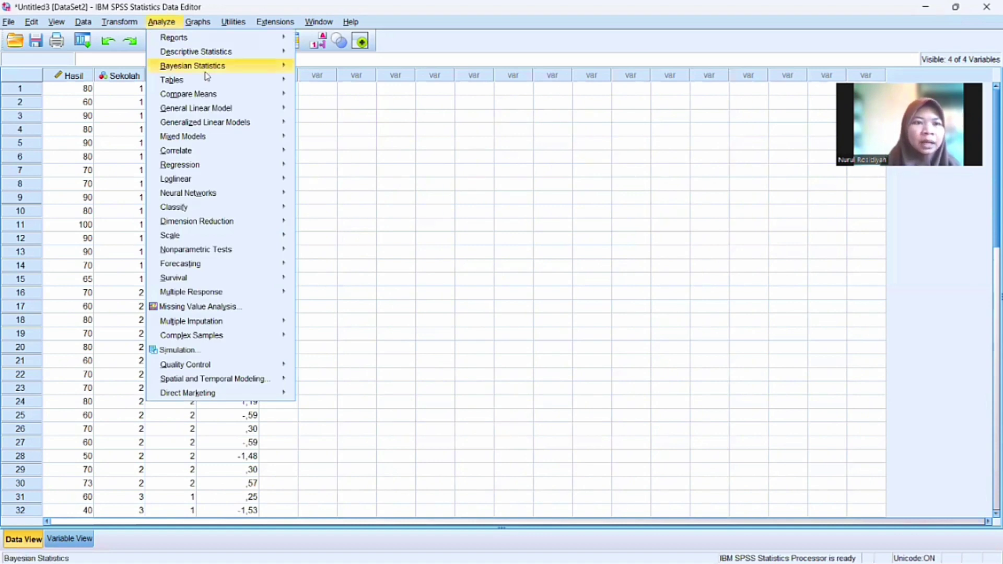
mouse_move(206, 56)
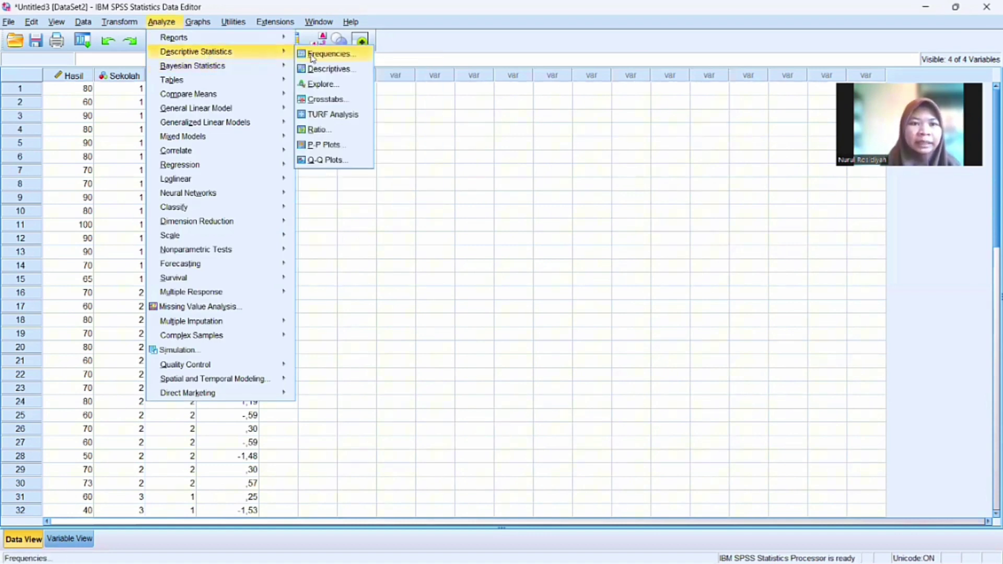
click(323, 85)
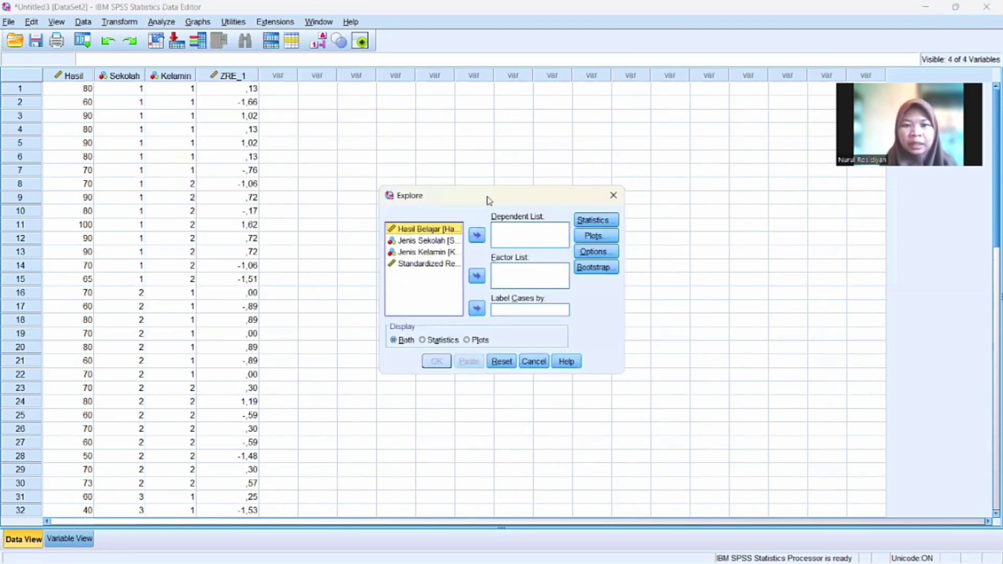
click(442, 266)
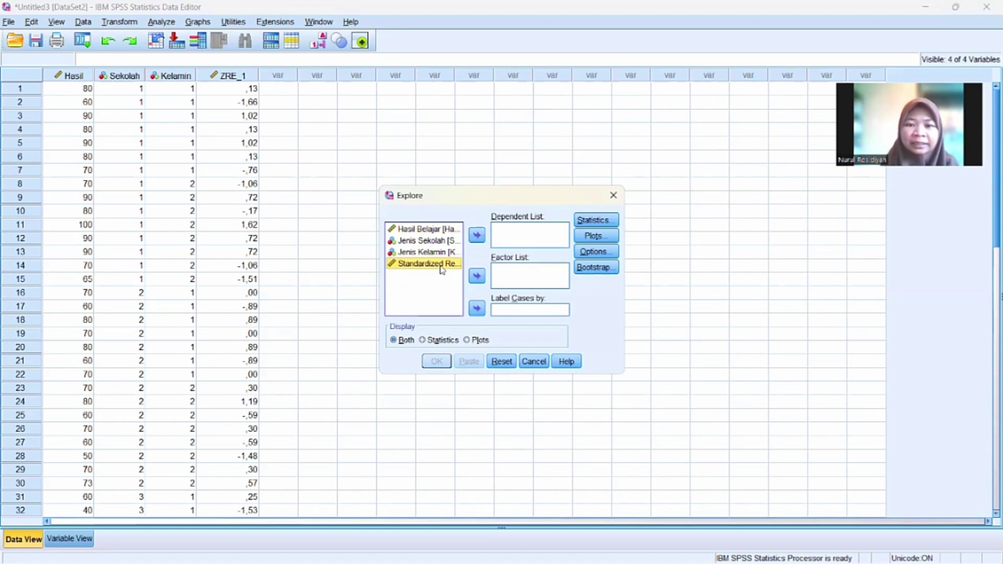
click(477, 236)
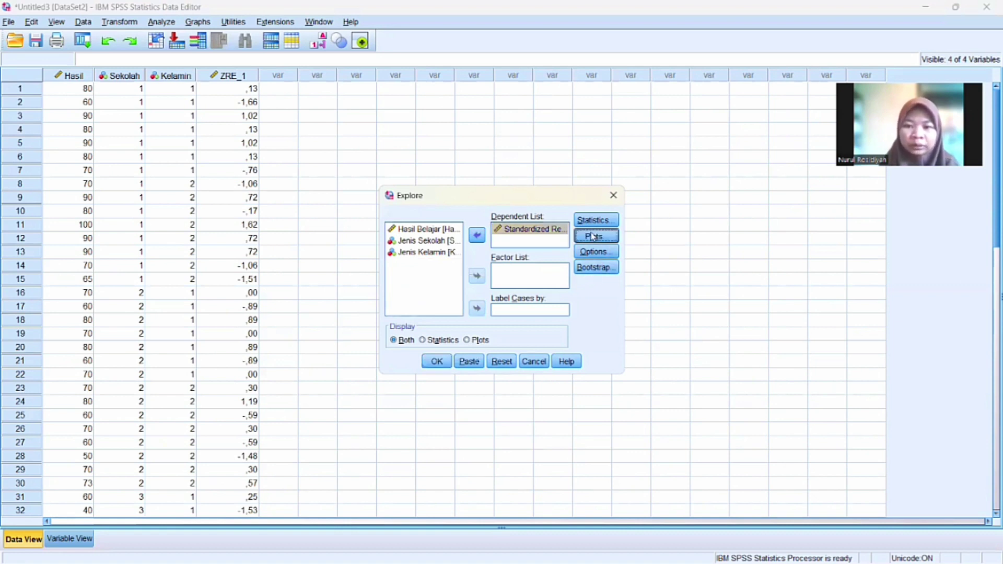
- Include normality plots with tests, run the Explore analysis and bring its Tests of Normality table into view
click(592, 236)
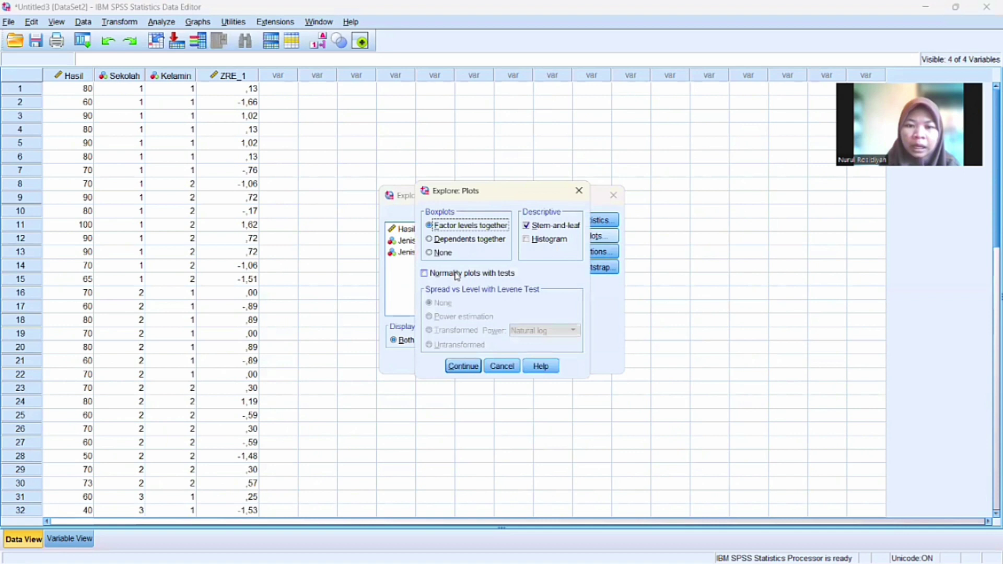
click(424, 274)
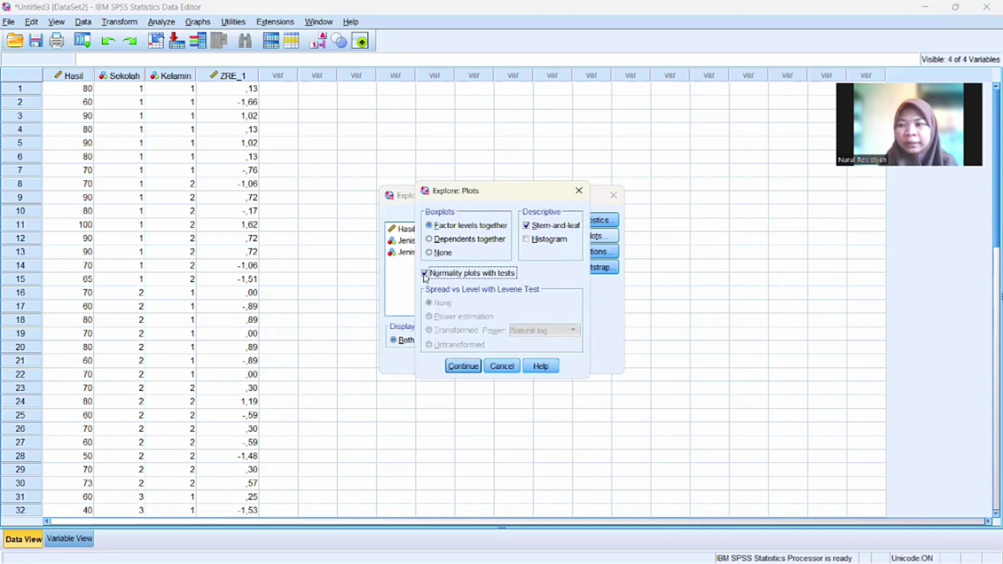
click(460, 366)
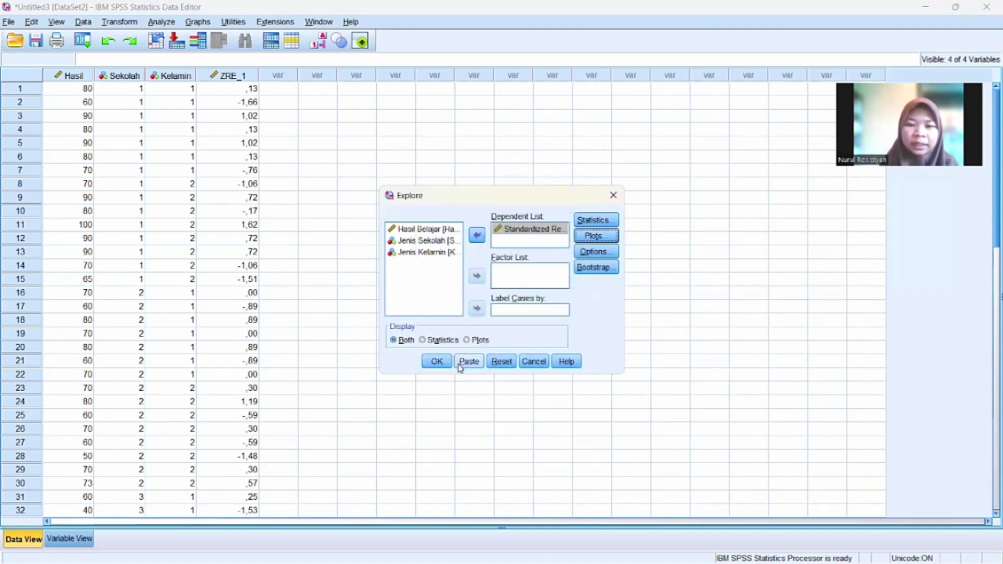
click(437, 362)
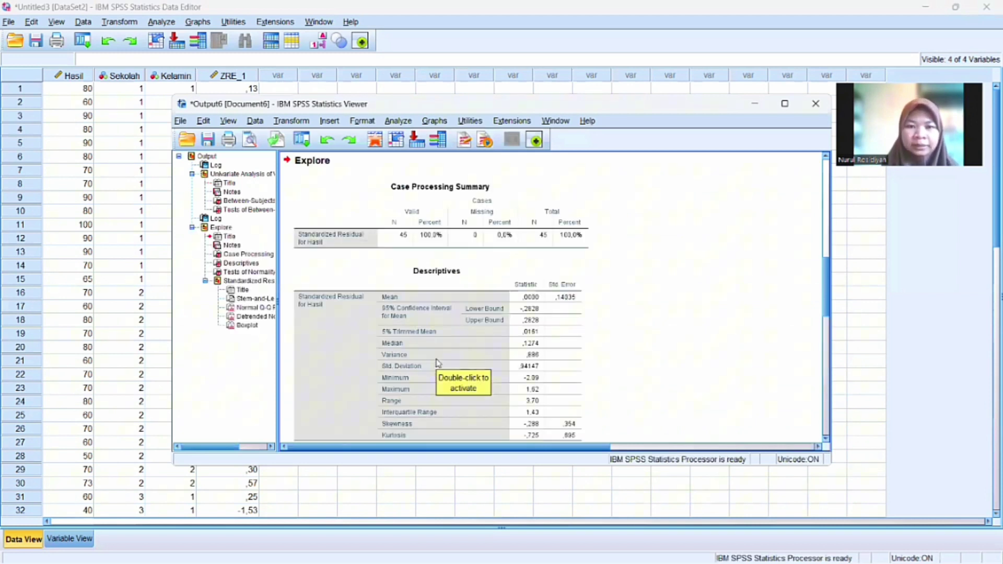
scroll(438, 363, down, 2)
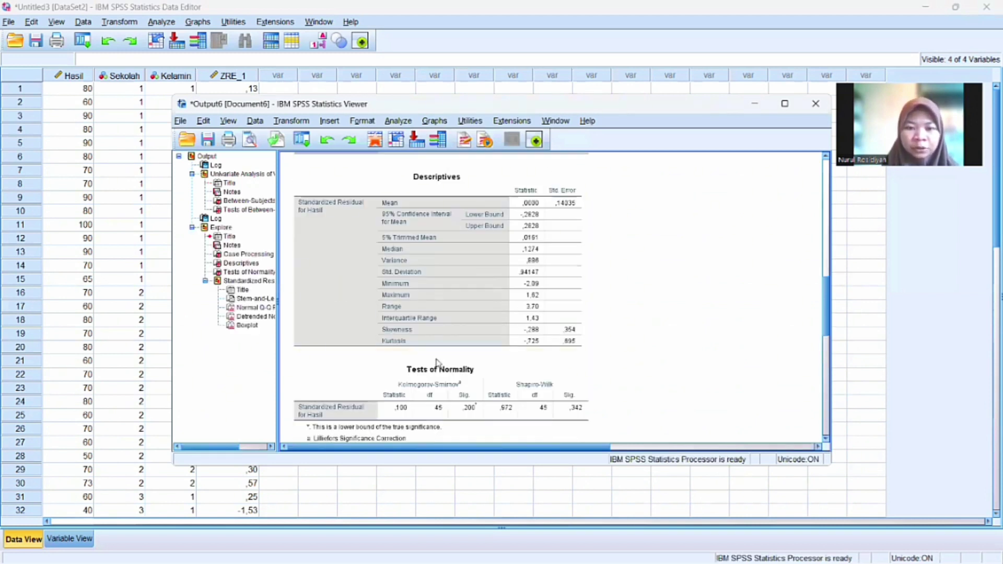
scroll(437, 362, down, 2)
click(431, 317)
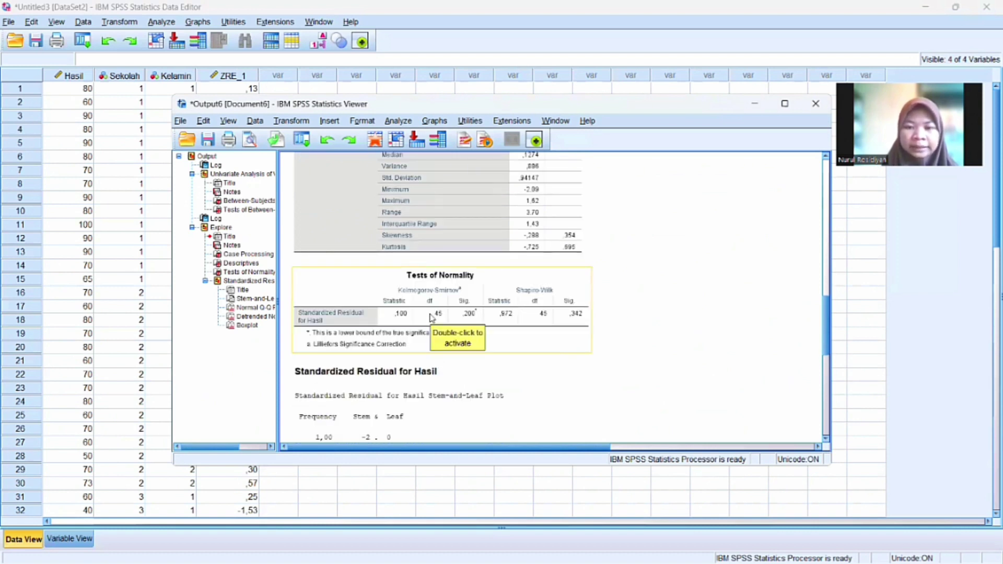
scroll(431, 317, down, 1)
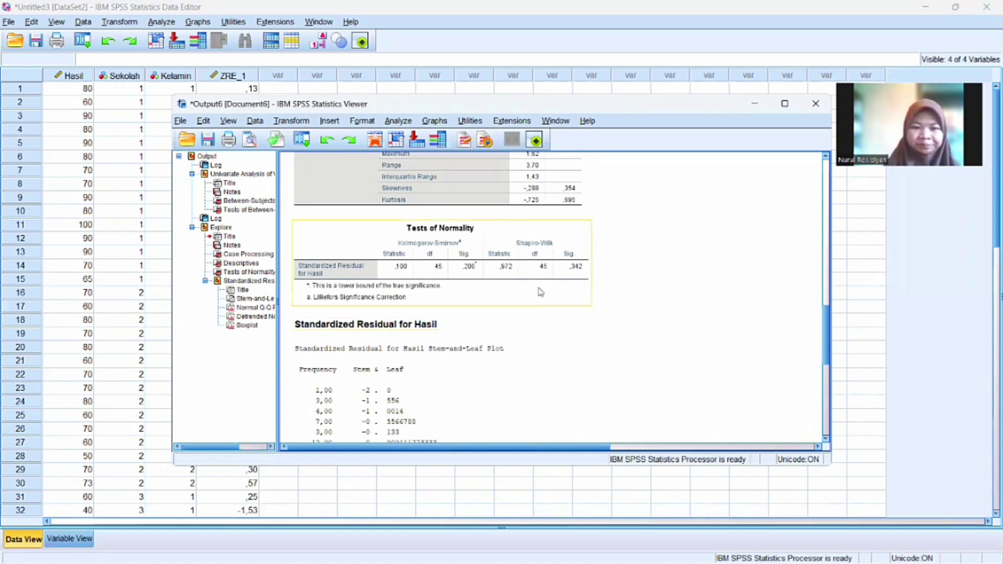
- Reopen the Univariate general linear model setup and add a profile plot with Sekolah on the horizontal axis
click(753, 103)
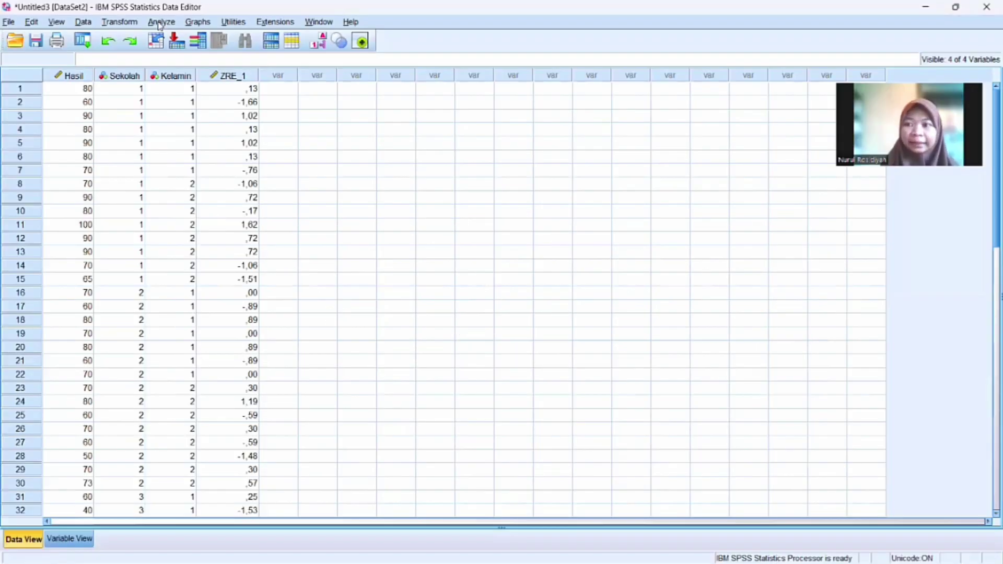
click(159, 23)
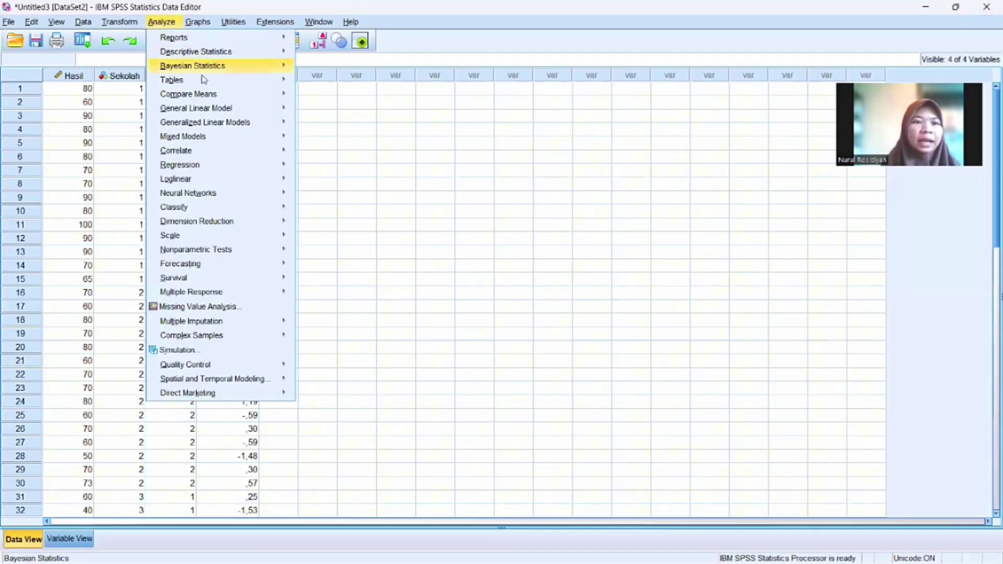
mouse_move(206, 112)
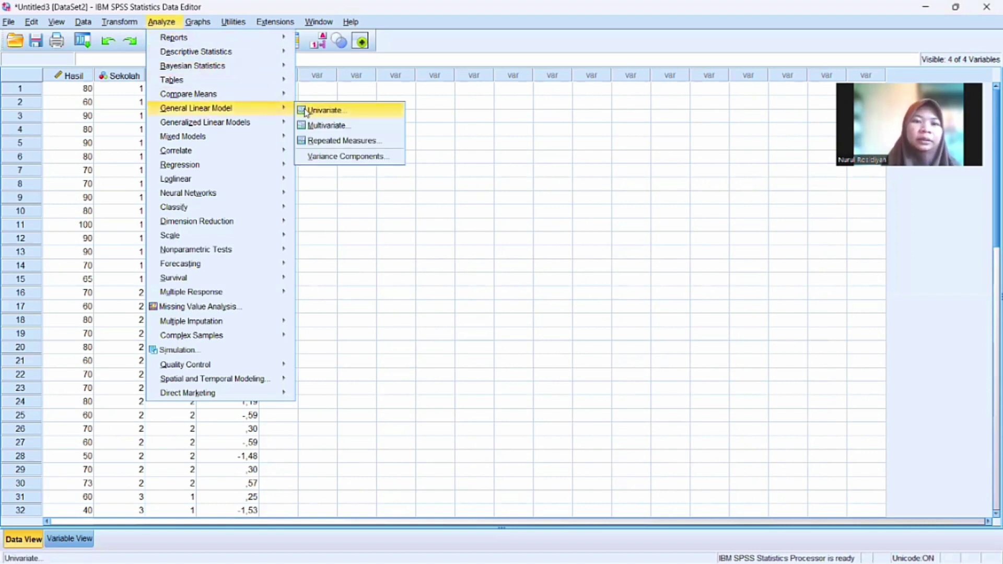
click(321, 110)
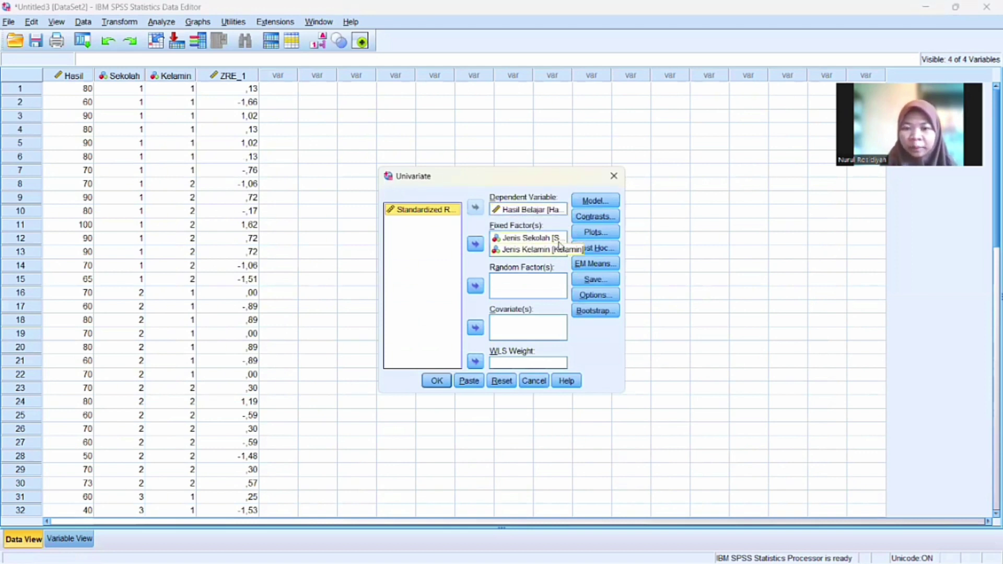
click(595, 232)
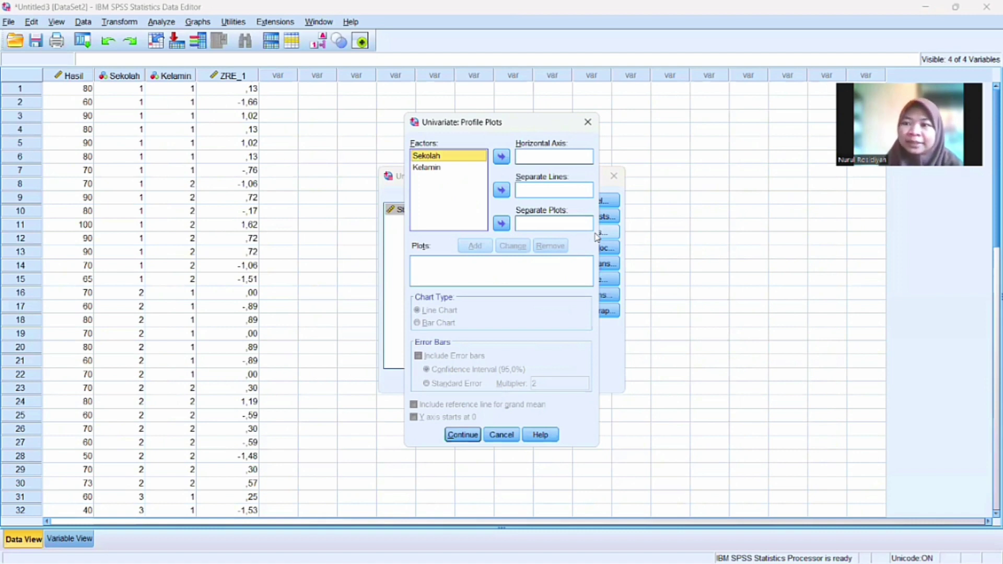
click(500, 158)
click(474, 246)
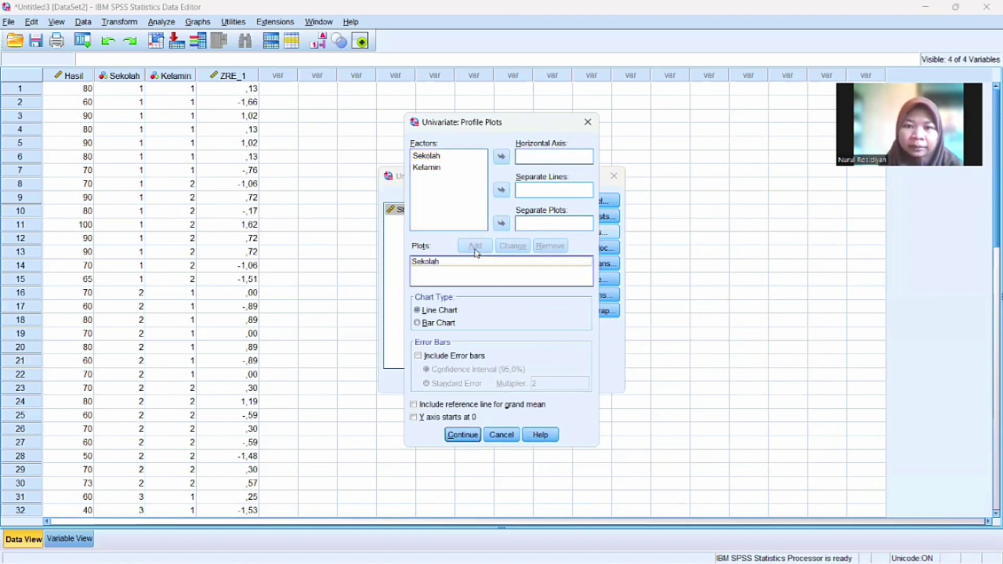
- Add a second profile plot with Kelamin on the horizontal axis
click(447, 168)
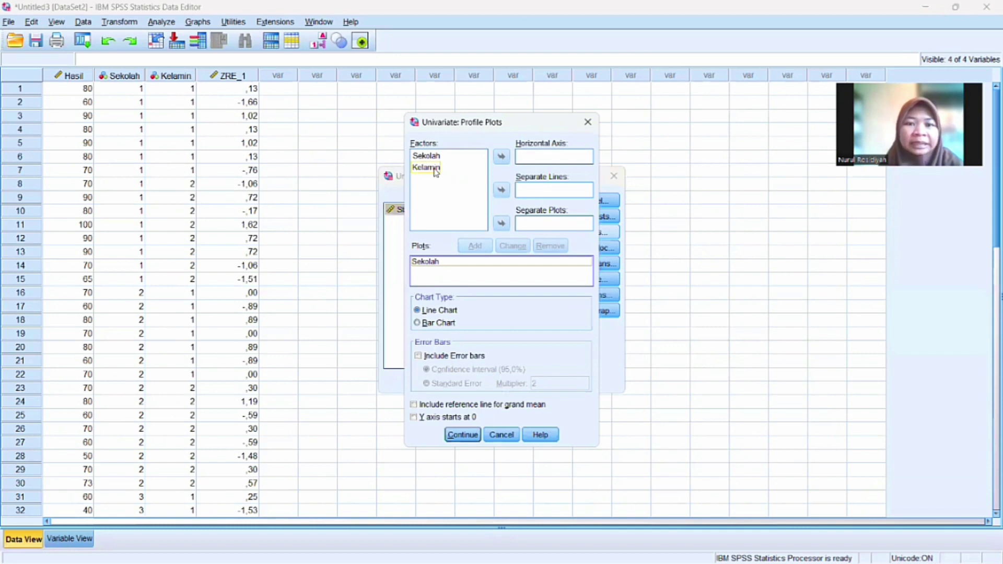
click(436, 169)
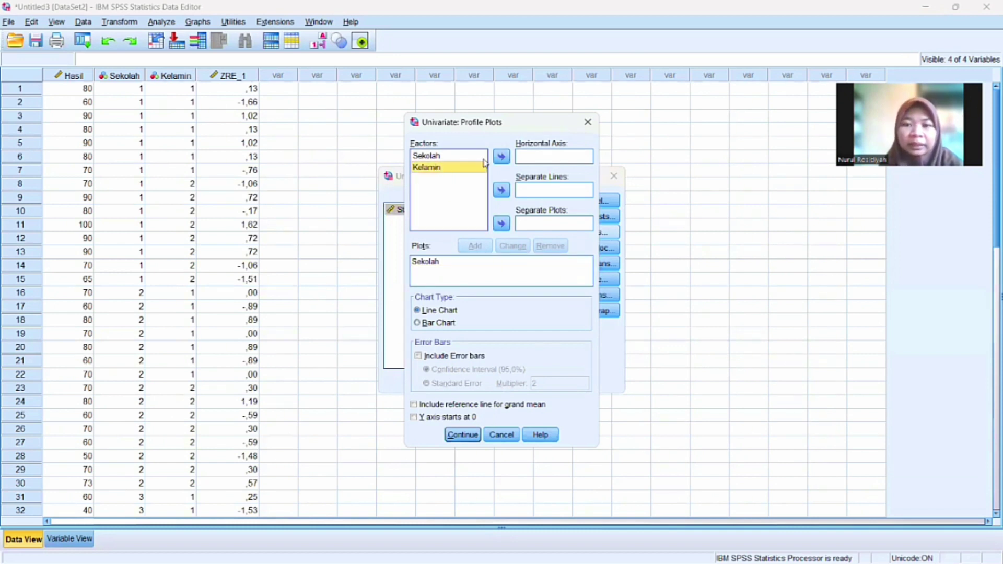
click(502, 157)
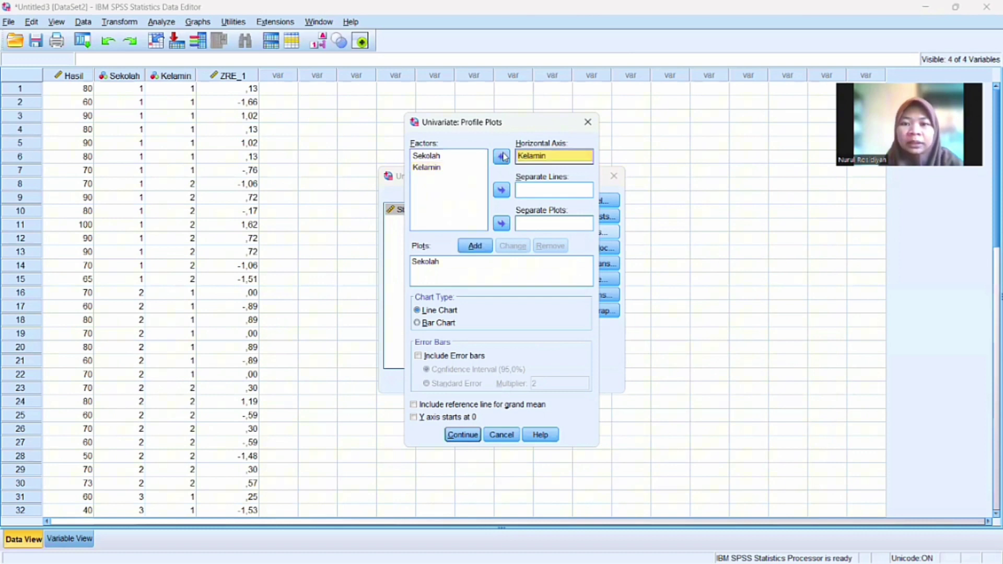
click(475, 246)
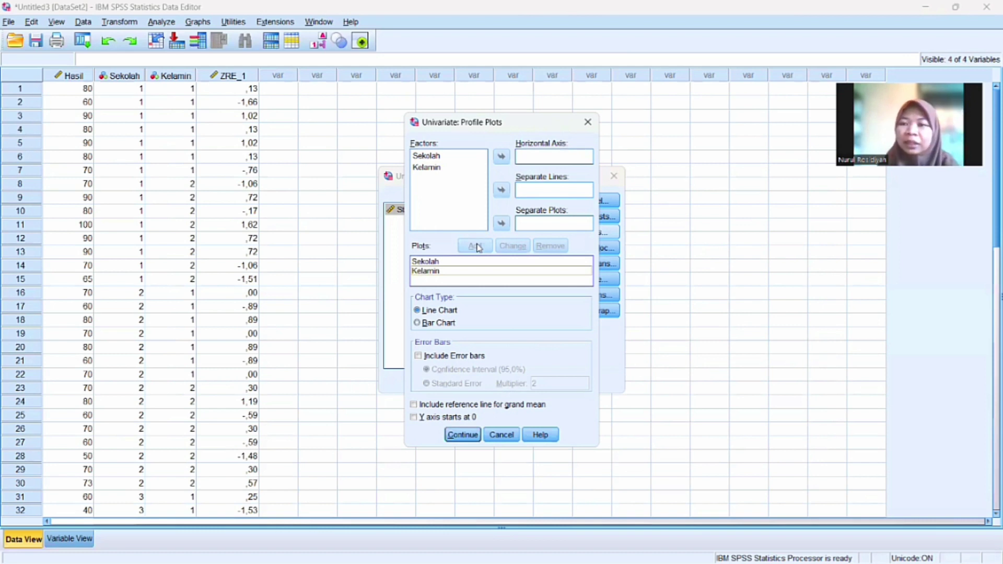
- Add a Sekolah*Kelamin profile plot with Sekolah on the horizontal axis and Kelamin as separate lines, and accept the plots
click(451, 158)
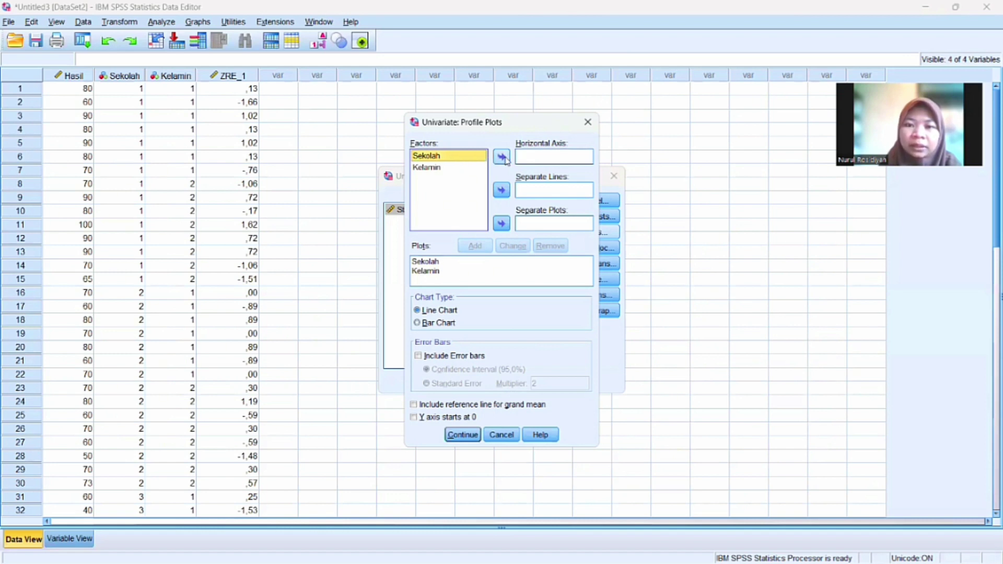
click(501, 156)
click(449, 168)
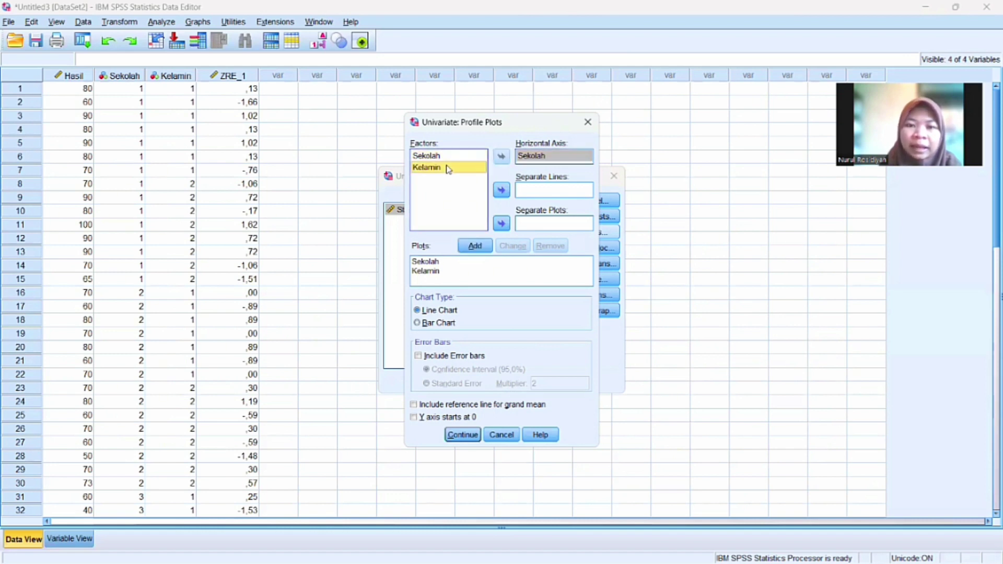
click(502, 191)
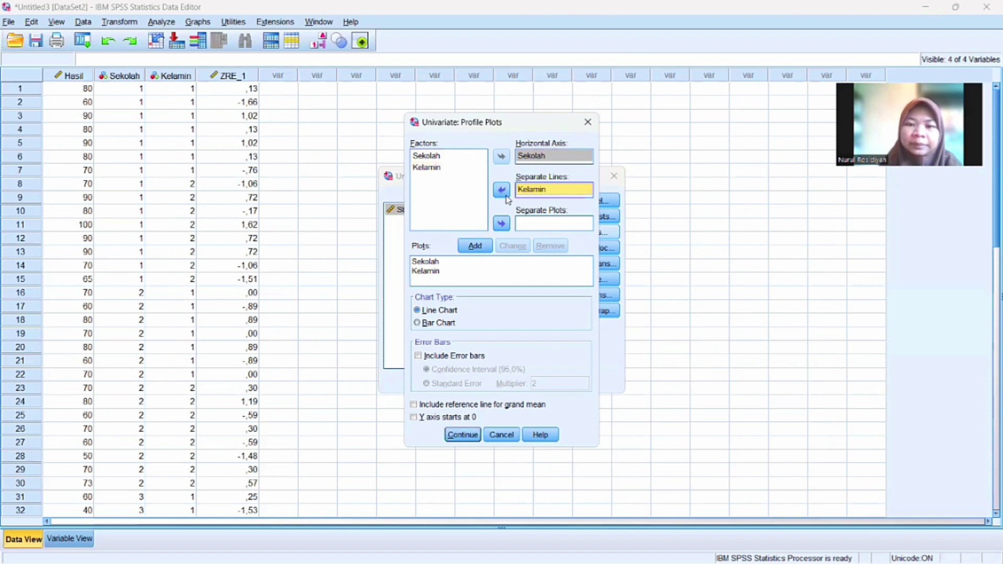
click(474, 245)
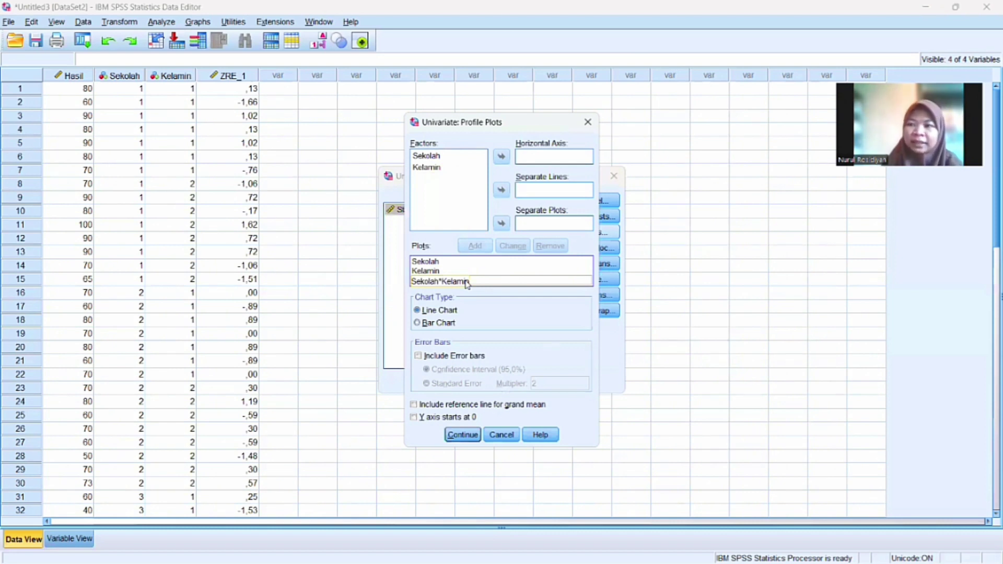
click(463, 435)
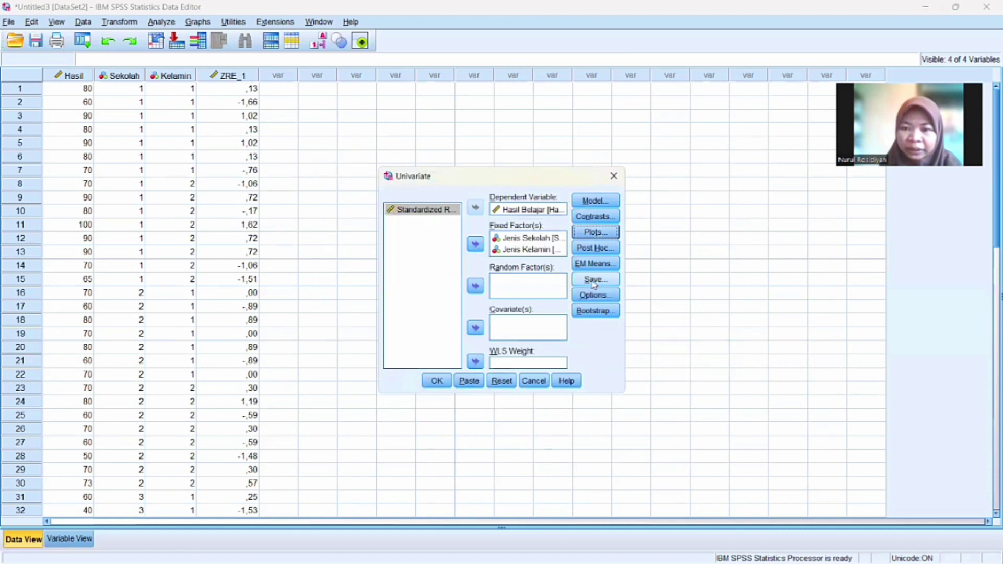
- Turn off saving of the standardized residuals for the Univariate model
click(593, 280)
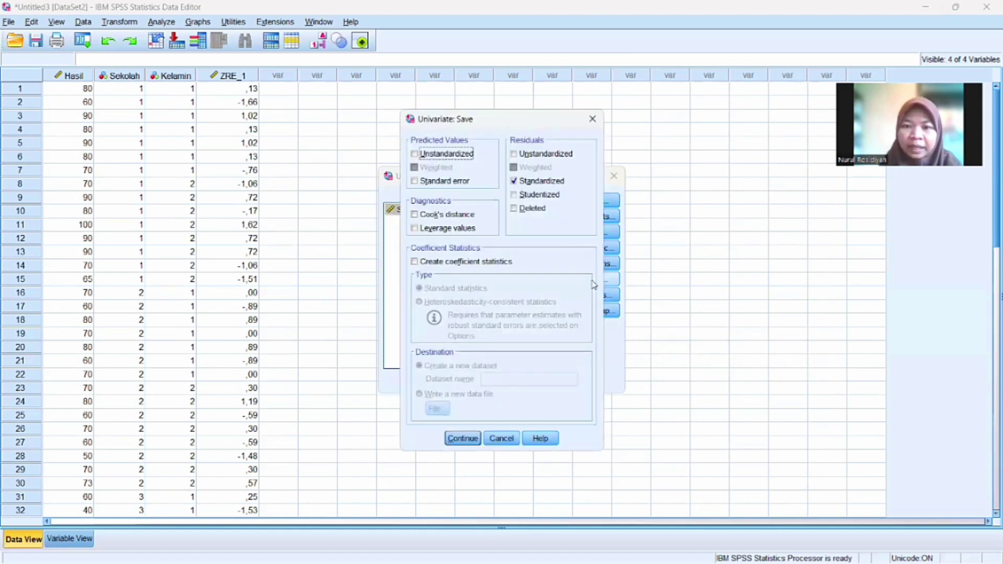
click(514, 182)
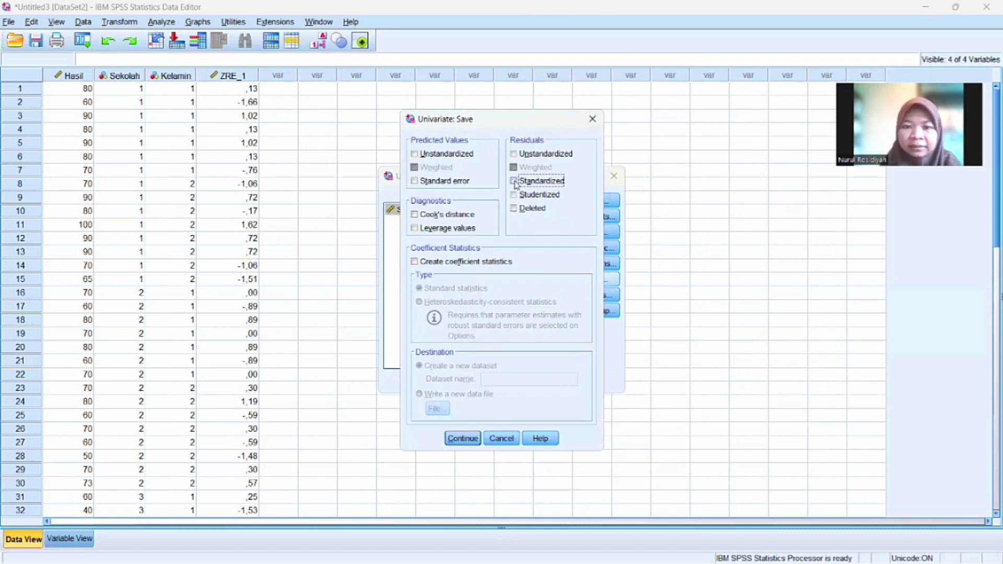
click(457, 439)
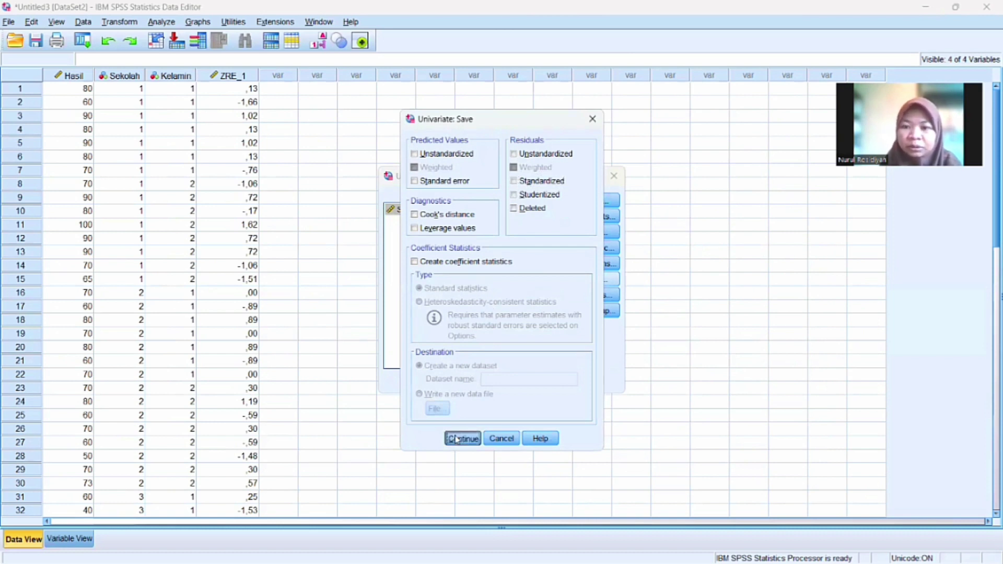
- Include descriptive statistics and homogeneity tests in the Univariate output options
click(604, 297)
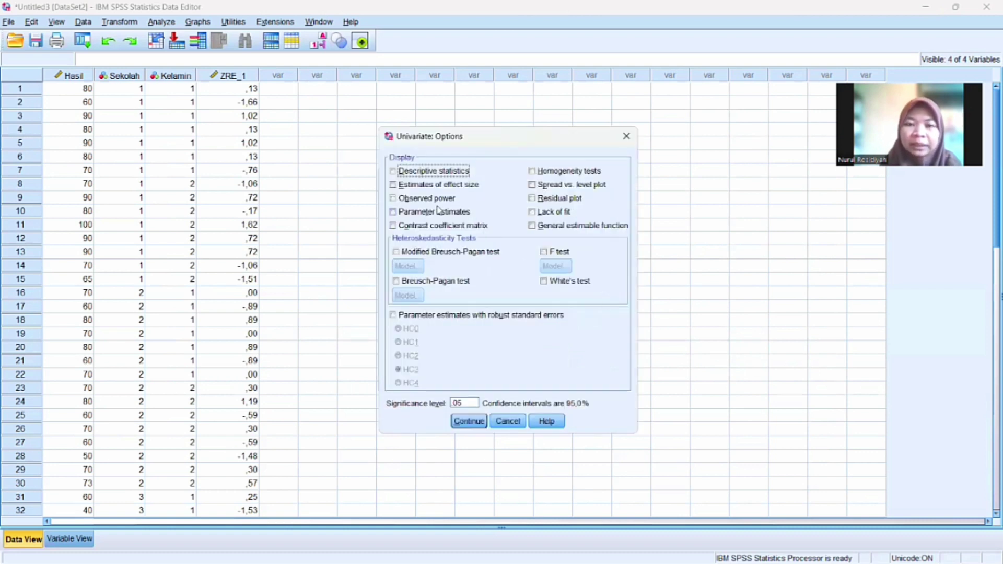
click(393, 171)
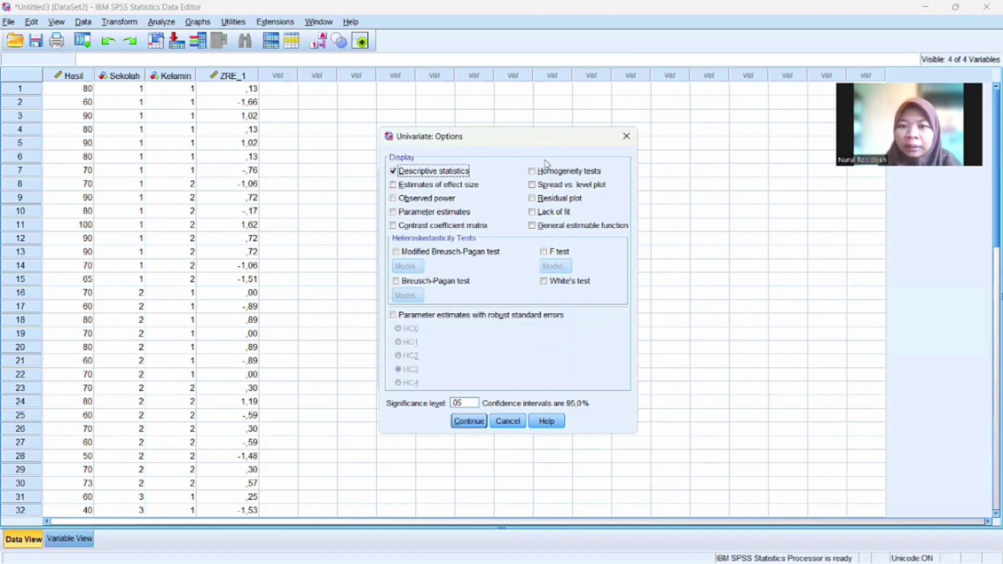
click(531, 172)
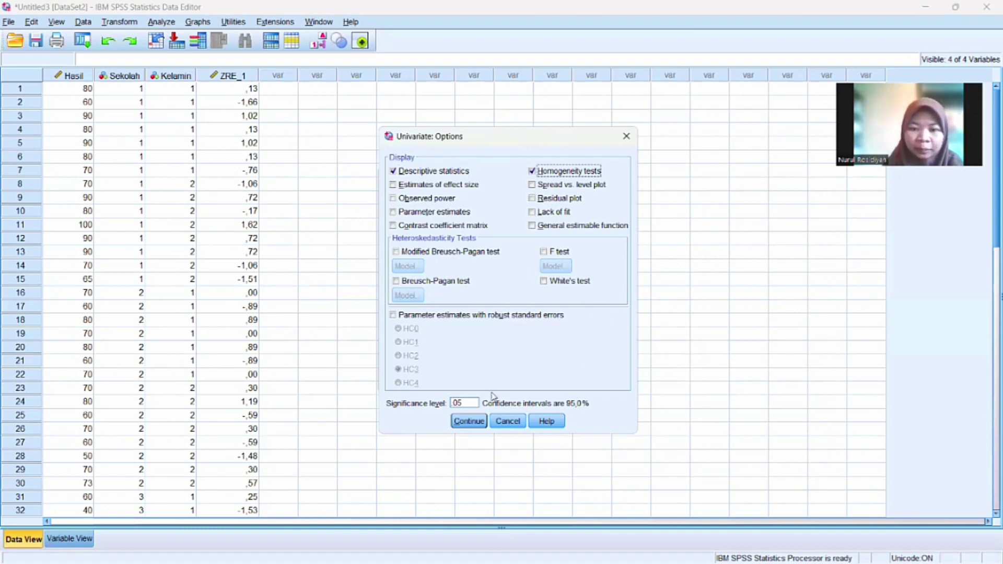
click(478, 421)
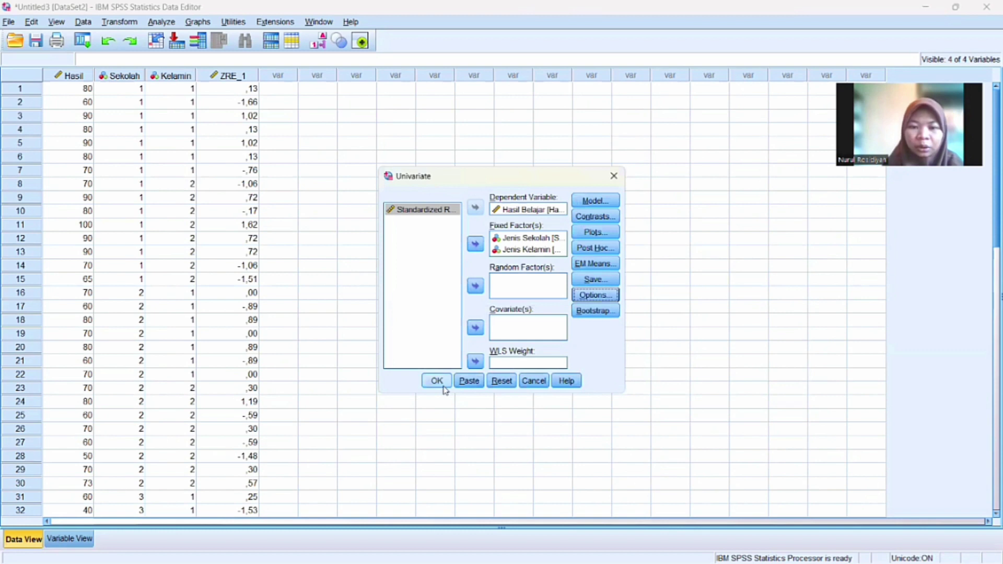
- Run the two-way Univariate analysis with the configured plots and options, and maximize the resulting output window
click(437, 380)
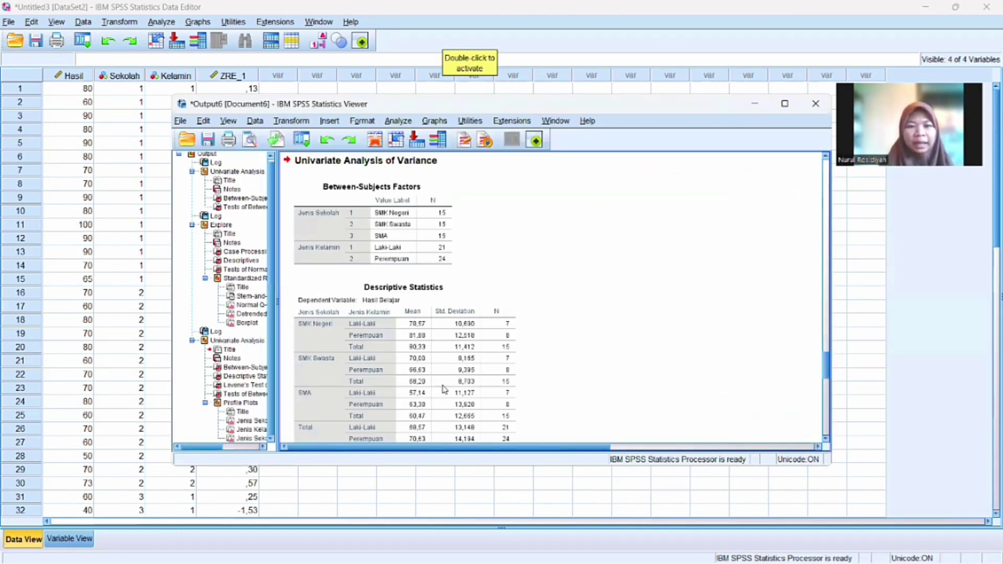
click(785, 107)
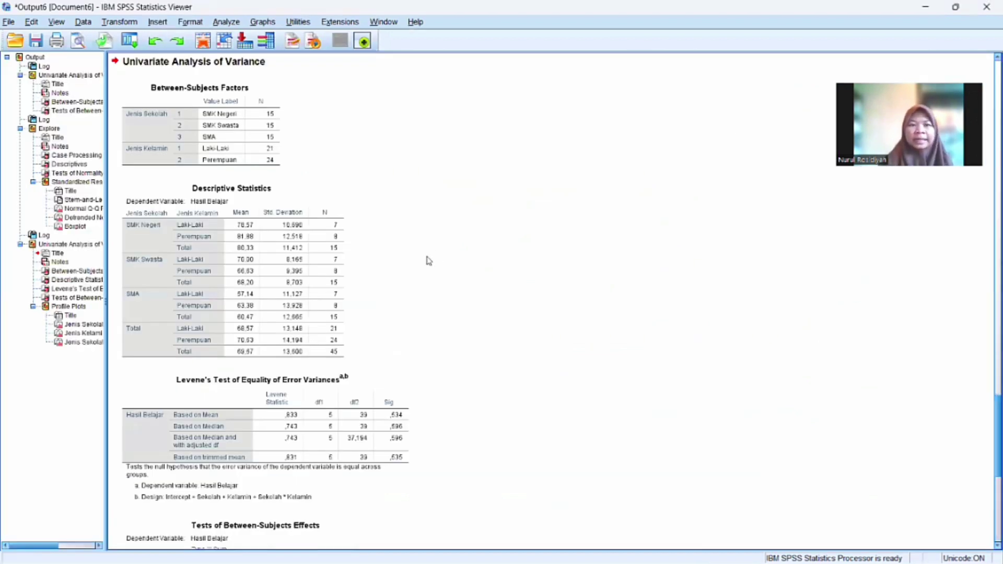
- Examine the new Univariate output: between-subjects factors, descriptive statistics, Levene's test and the tests of between-subjects effects
click(306, 204)
click(230, 129)
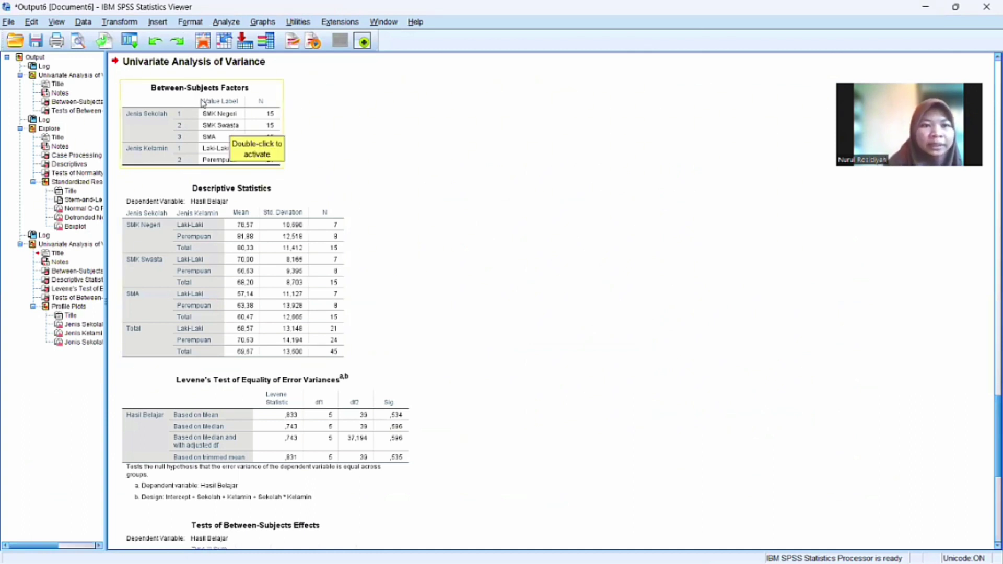
click(329, 128)
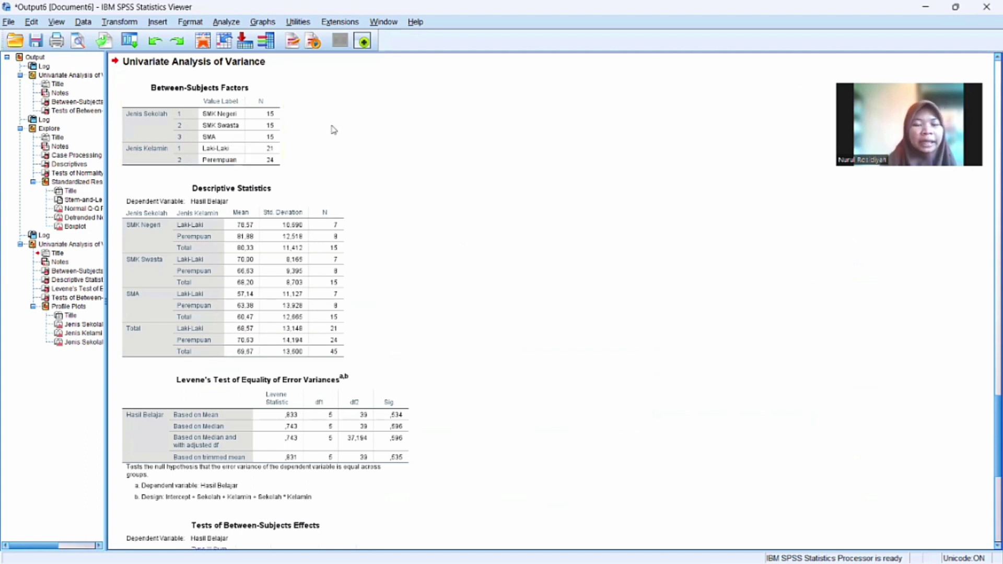
click(281, 131)
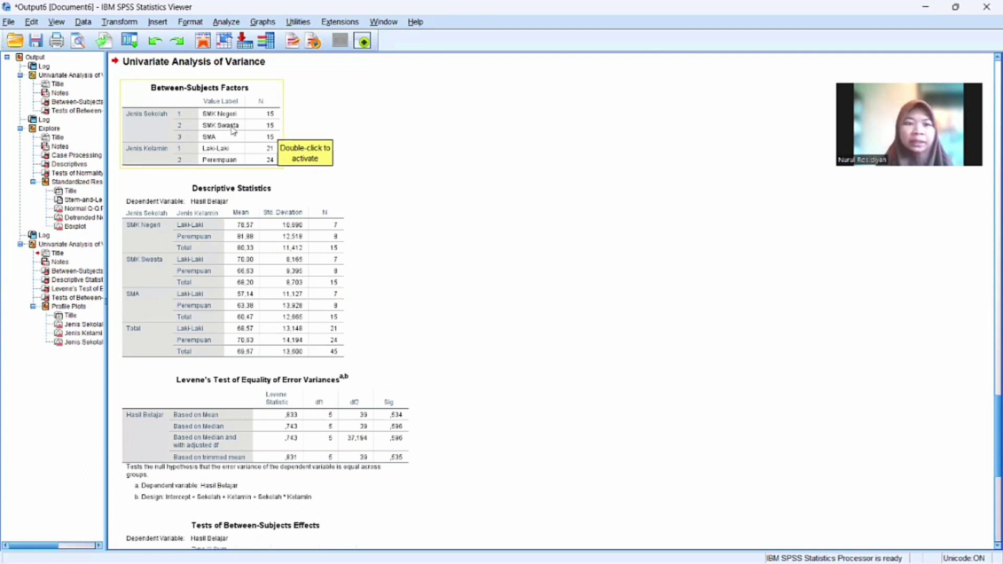
scroll(372, 189, down, 2)
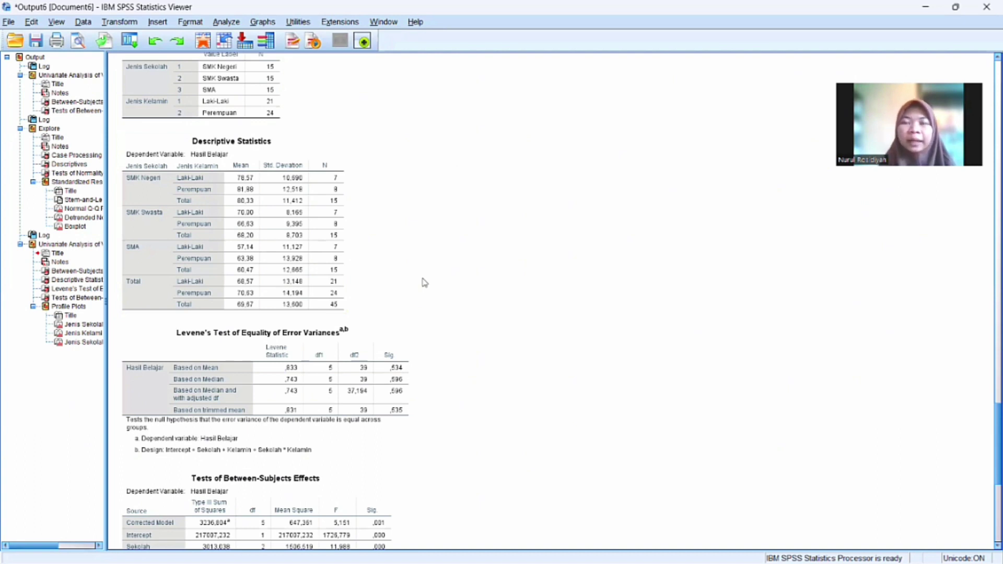
scroll(424, 283, down, 3)
scroll(424, 283, down, 3)
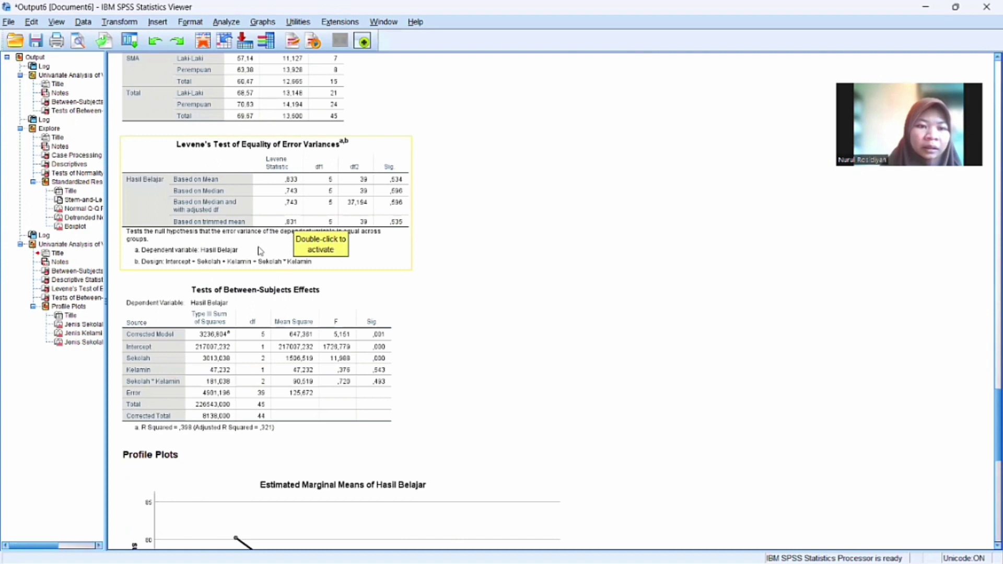
scroll(259, 251, down, 1)
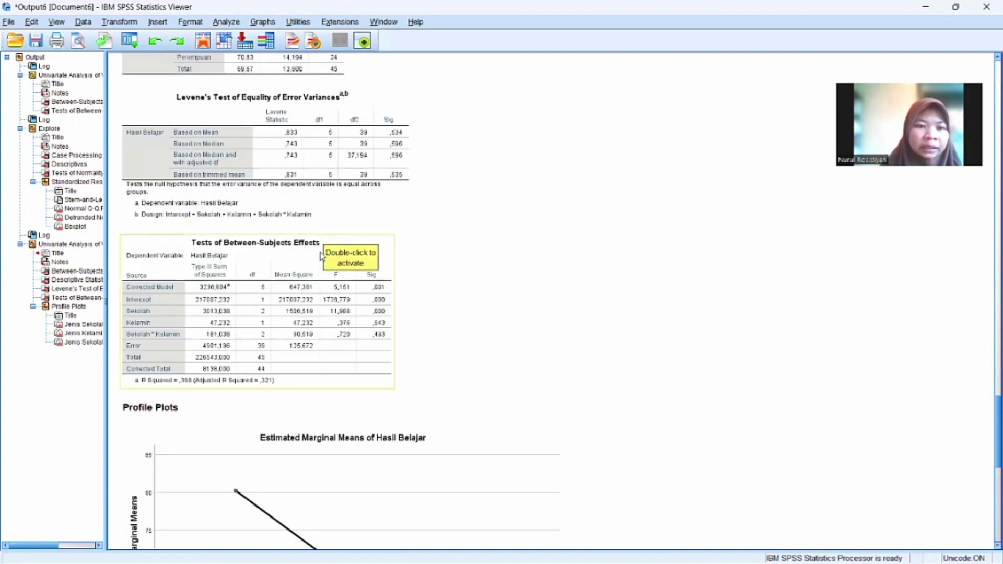
scroll(321, 253, down, 2)
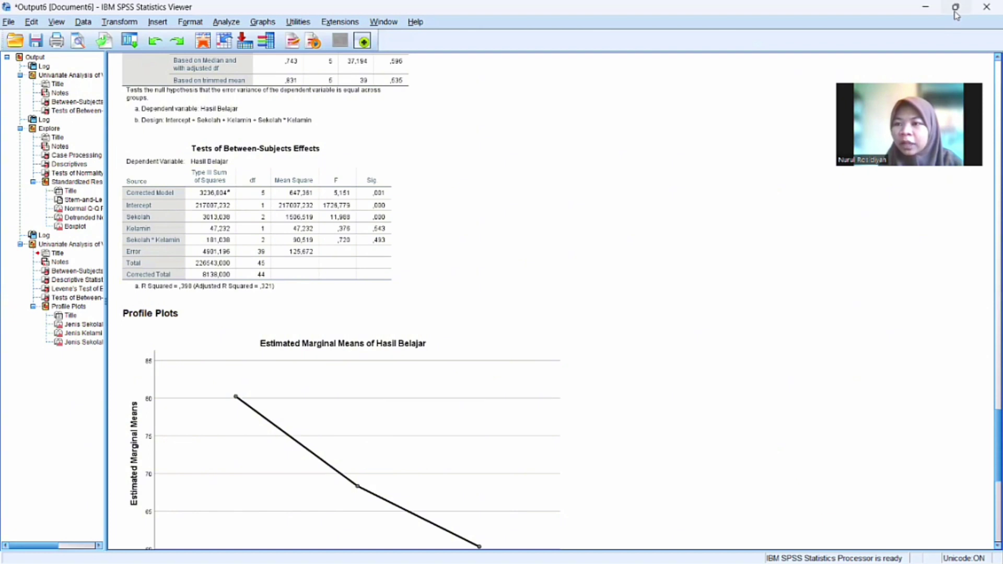
- Arrange the output window side by side with the UJI_TWO_WAY_ANOVA Word document and bring the document's three research questions into view
mouse_move(956, 15)
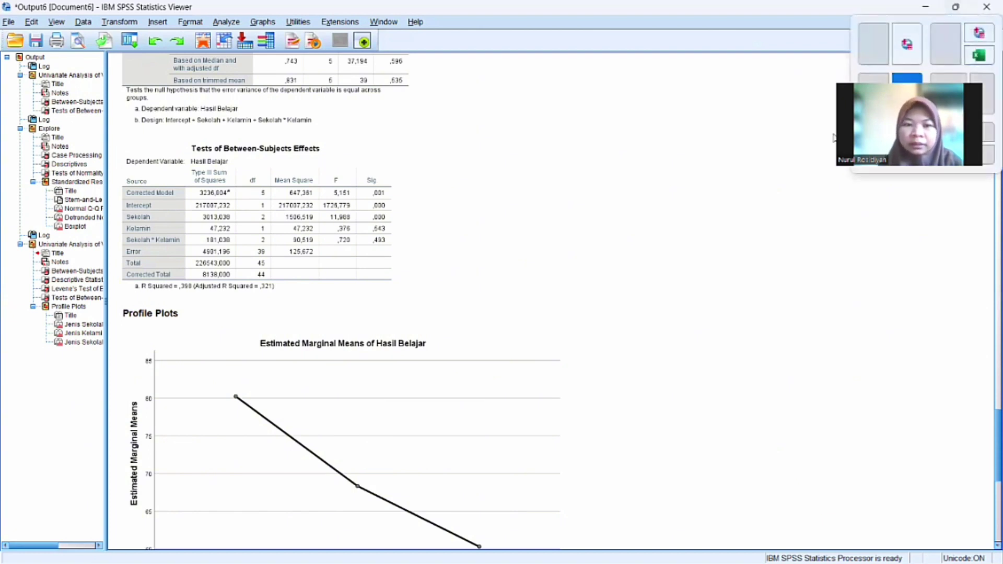
key(super+Right)
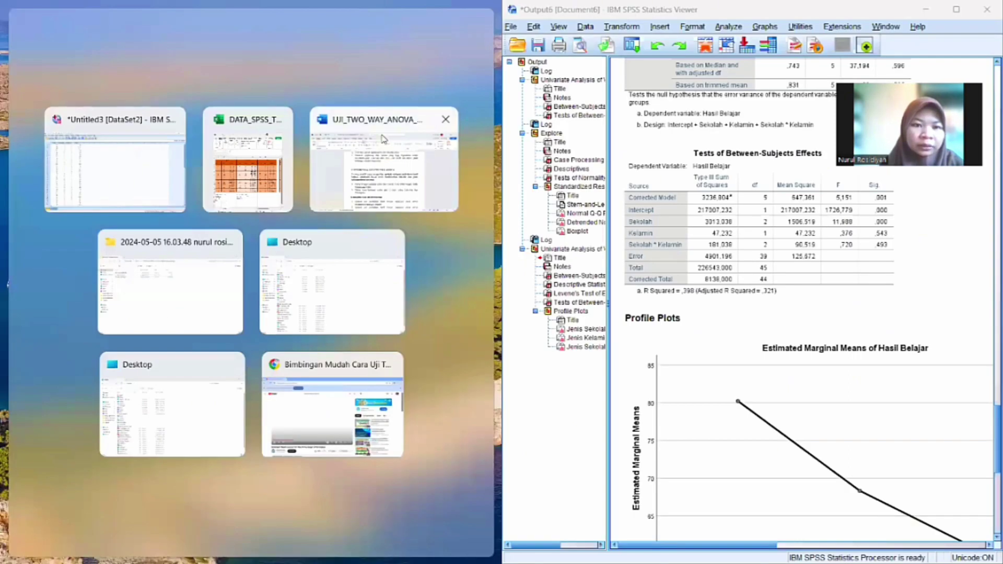
key(Return)
key(alt+Tab)
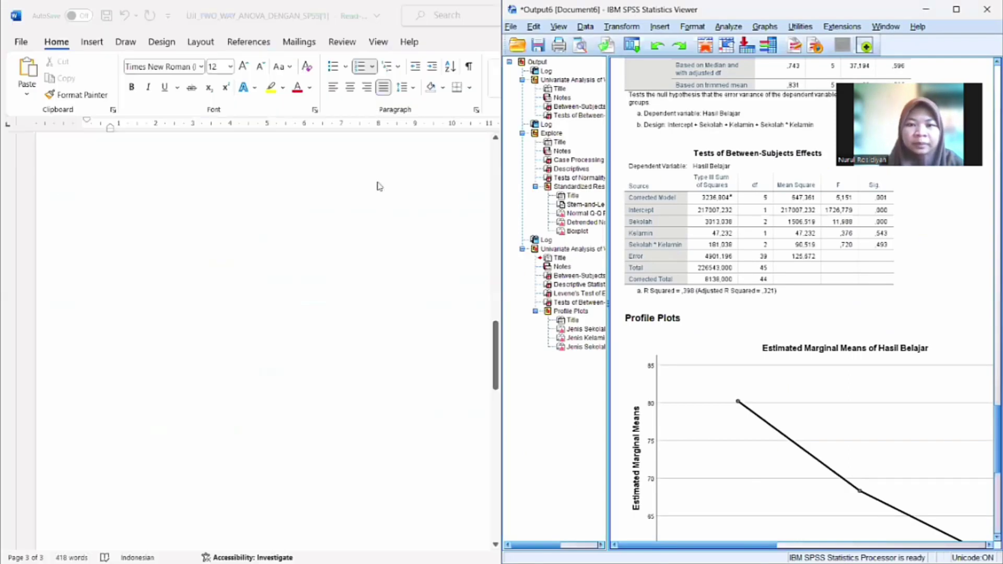
scroll(349, 355, down, 2)
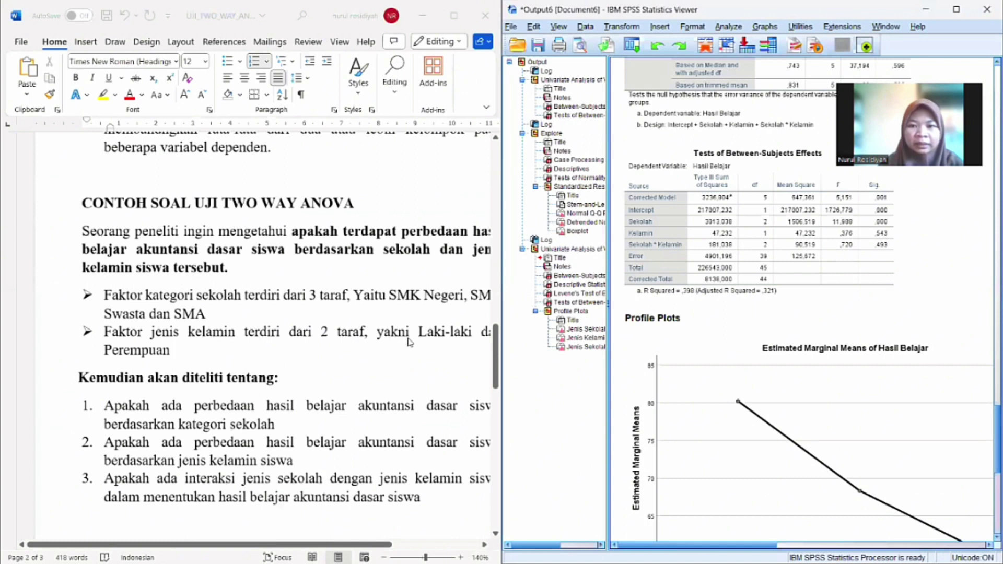
scroll(280, 377, down, 1)
scroll(279, 377, down, 1)
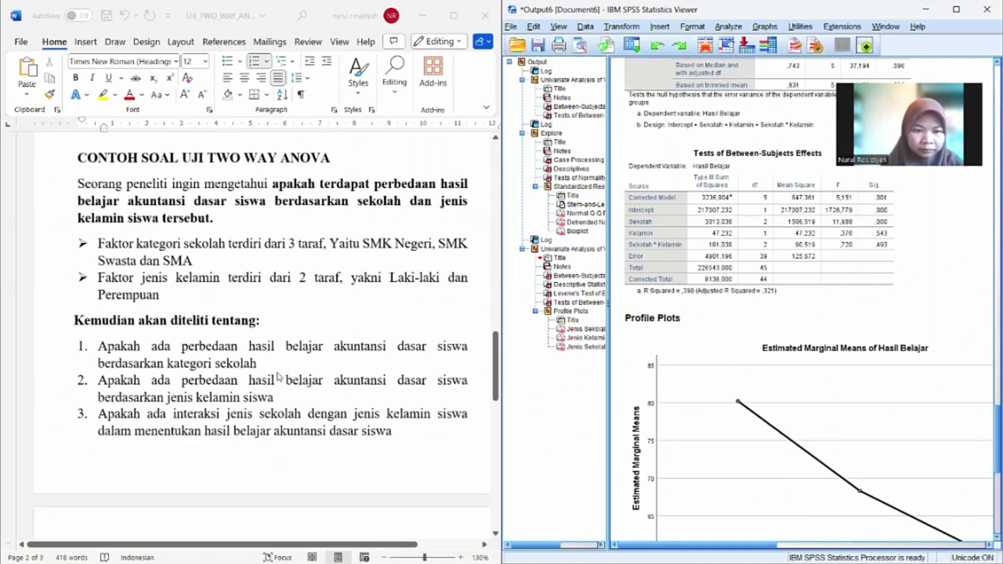
scroll(279, 377, down, 2)
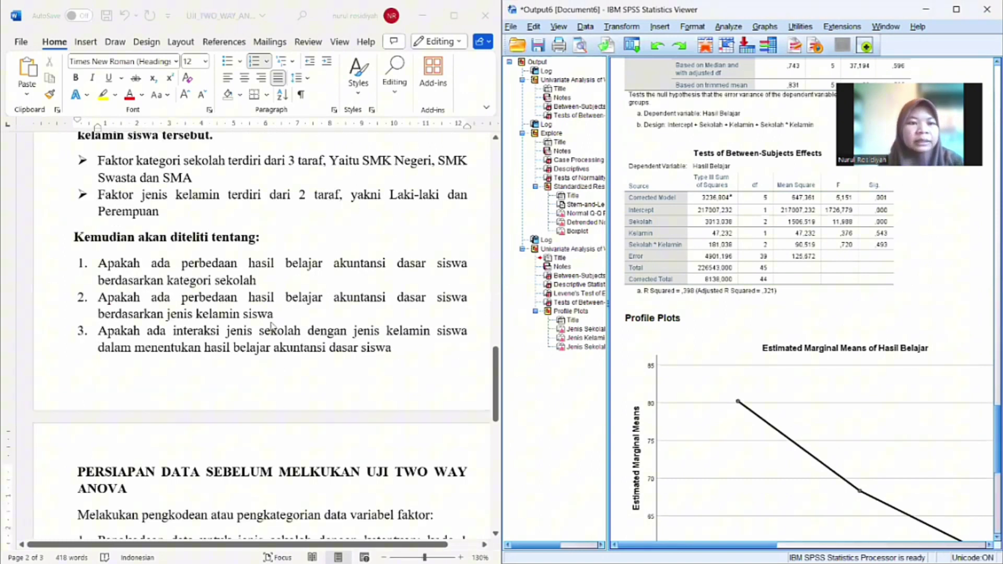